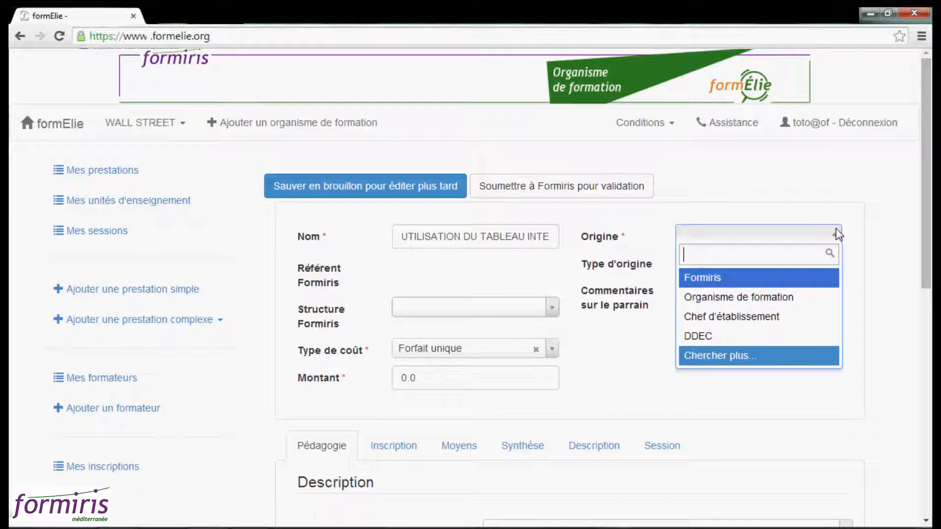
- Set the training offer's Origine to Organisme de formation and its Structure Formiris to FORMIRIS MEDITERRANEE
left_click(741, 297)
left_click(402, 308)
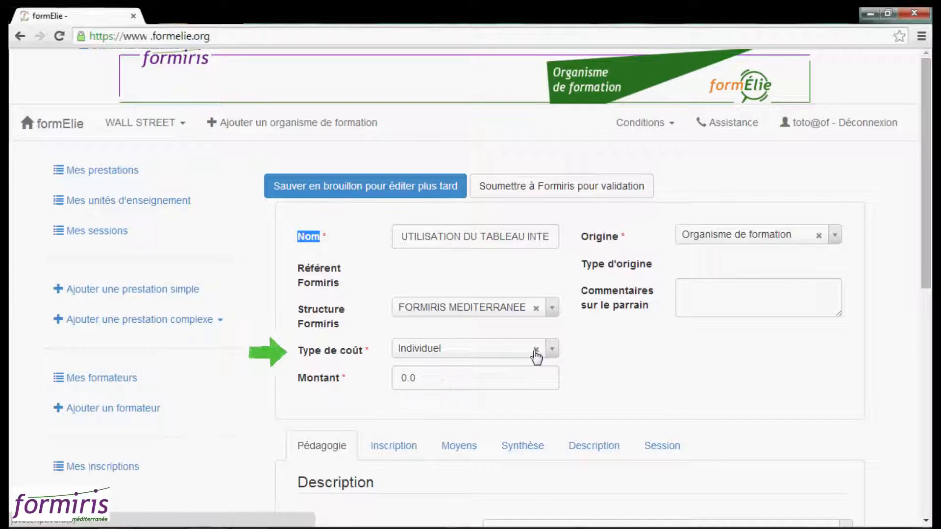
- Set the Type de coût to Individuel and the Montant to 350
left_click(552, 351)
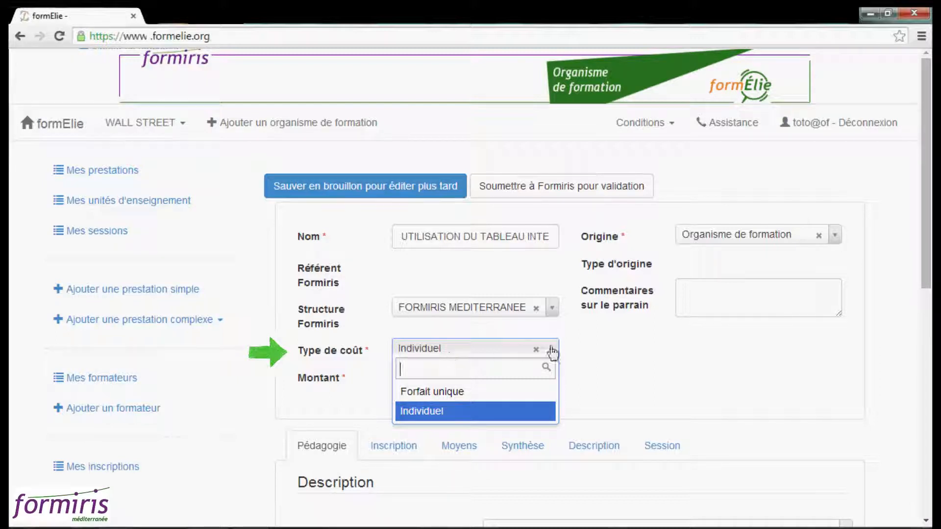
left_click(449, 355)
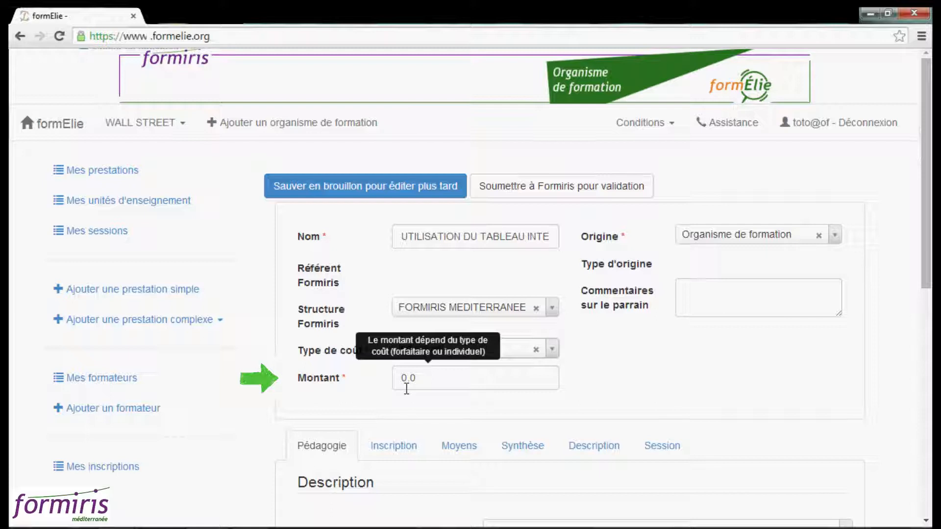
left_click(440, 371)
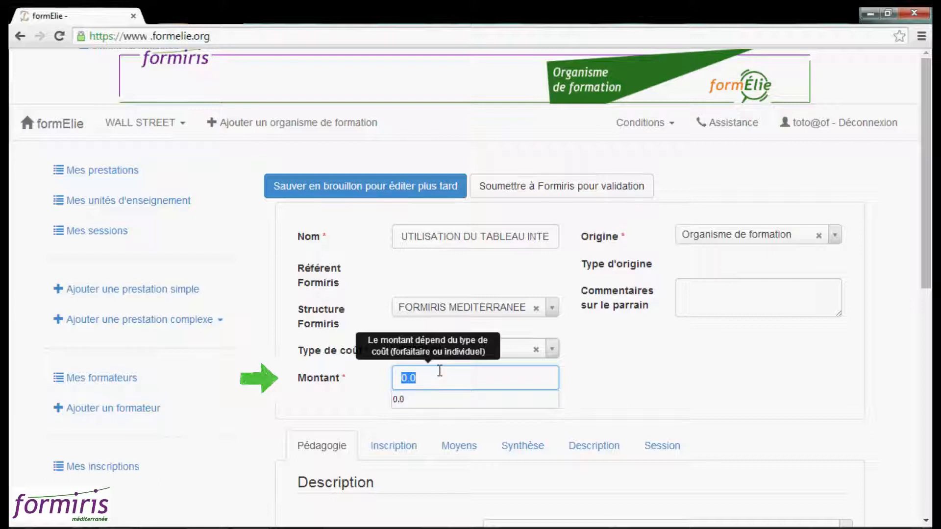
- In the Pédagogie section, set Objectif général to Perfectionnement, élargissement des compétences and Forme de participation to Formation individuelle
scroll(224, 102, "down", 7)
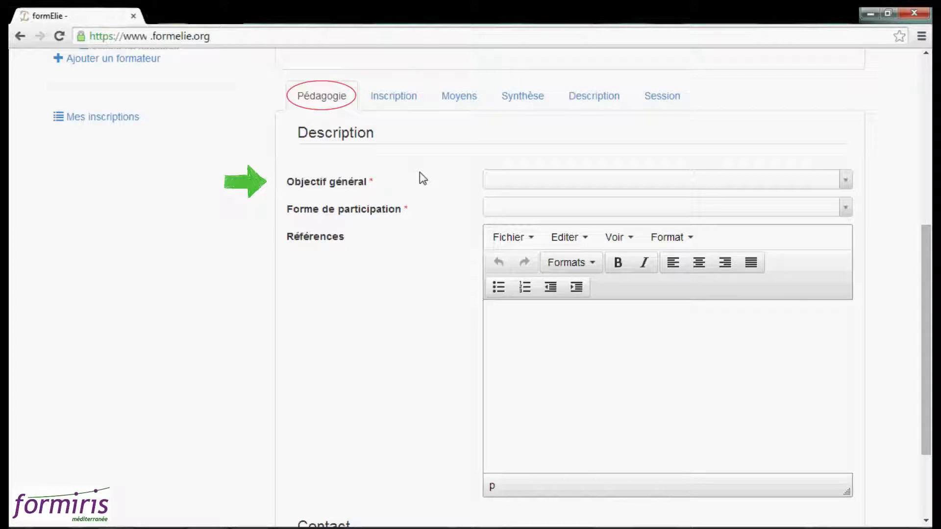
left_click(845, 181)
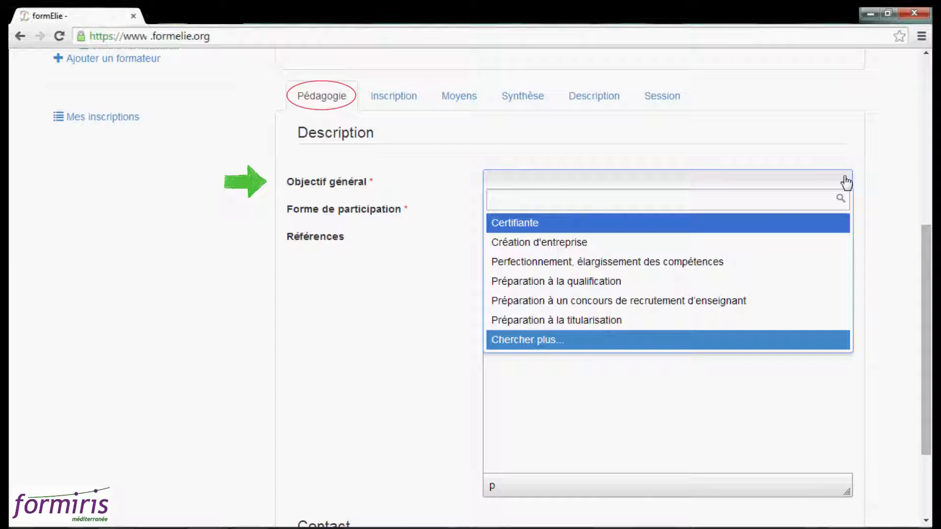
left_click(607, 261)
scroll(848, 196, "down", 1)
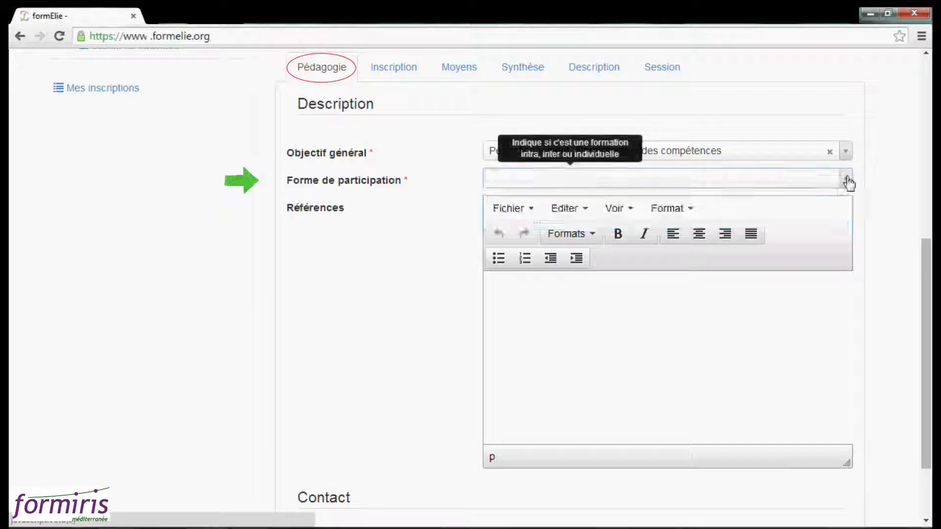
right_click(848, 183)
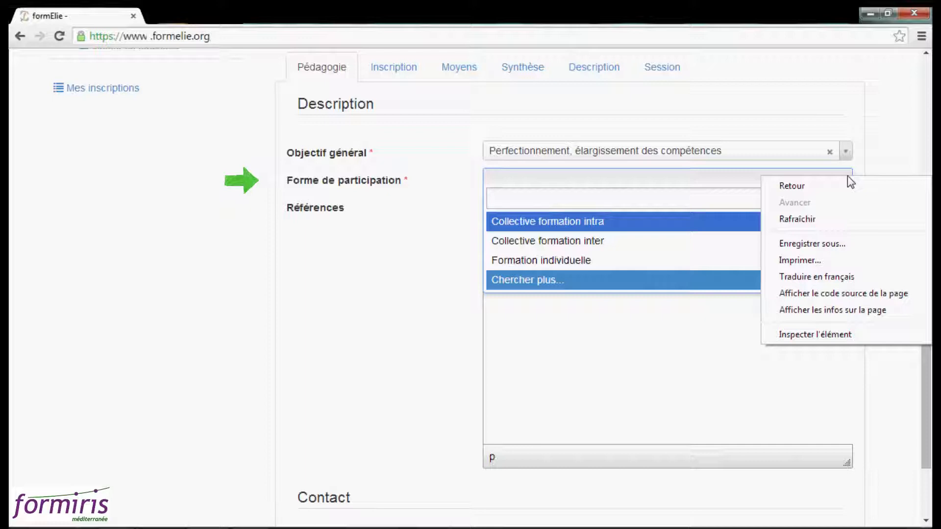
key("Escape")
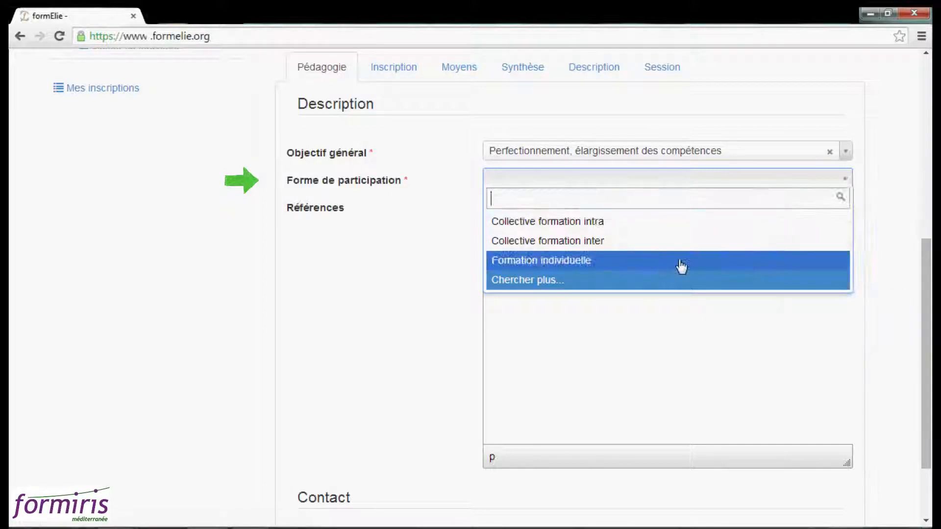
left_click(681, 266)
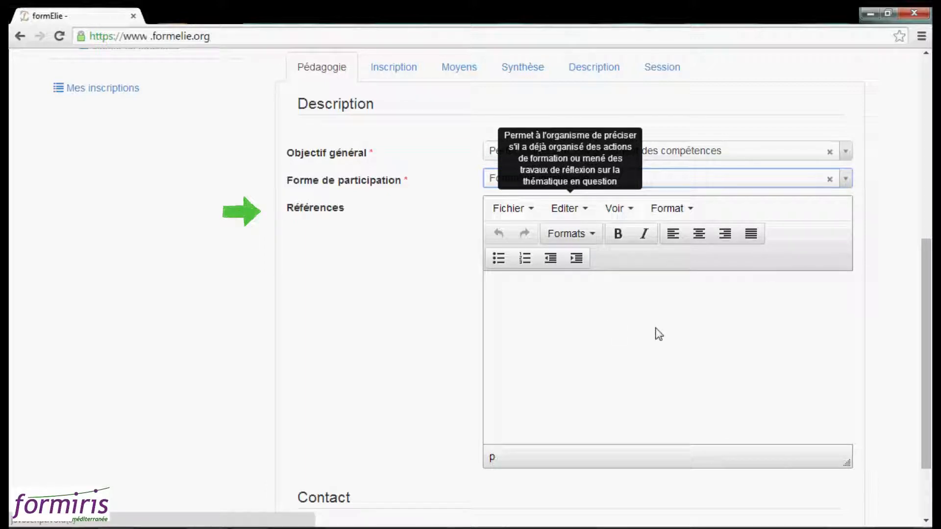
- Enter TBI as the Références text and choose the listed user account as the Contact
left_click(598, 316)
type("TBI")
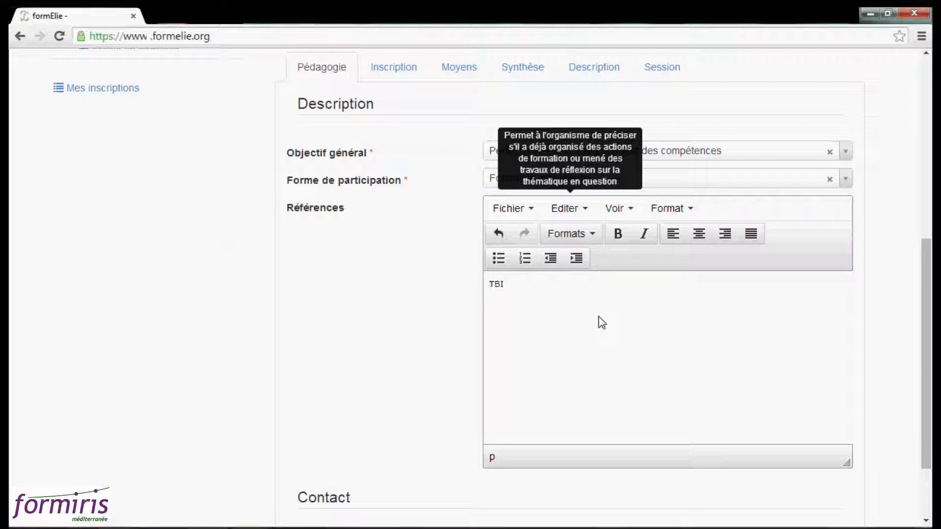
scroll(631, 468, "down", 2)
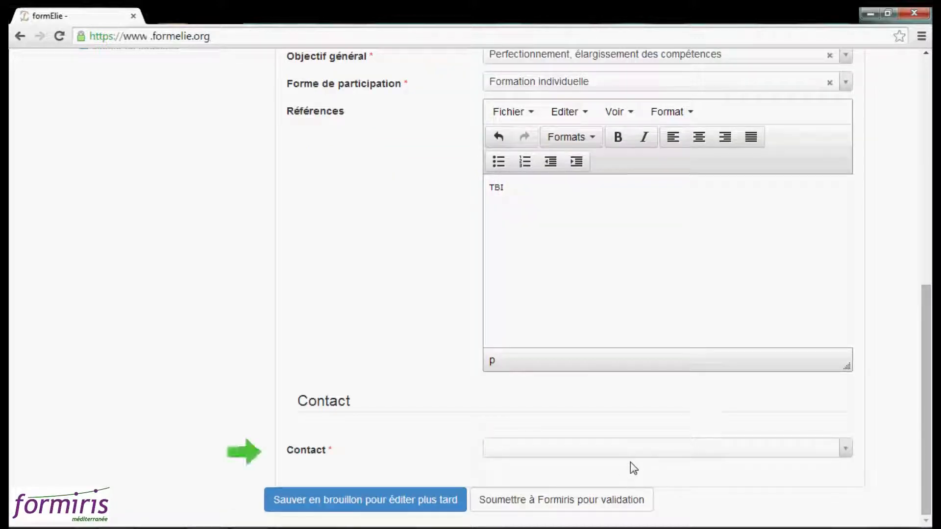
left_click(844, 449)
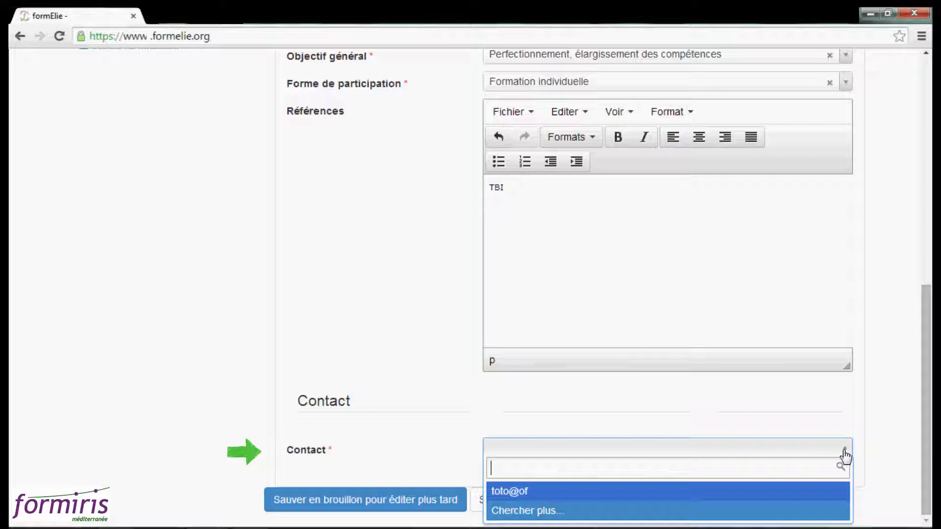
left_click(790, 499)
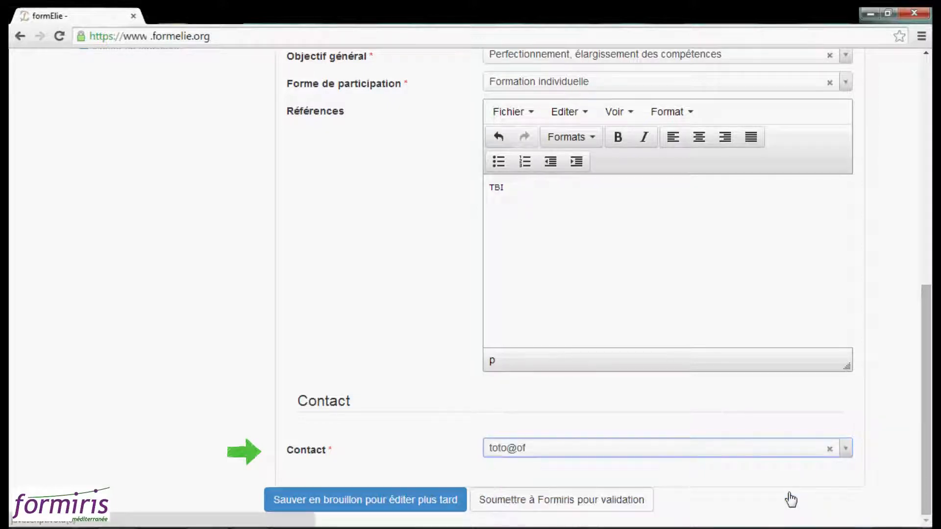
- In the Inscription section, enter AUCUNE as Modalité d'entrée and set Type de positionnement to Réglementaire et pédagogique
scroll(790, 498, "up", 5)
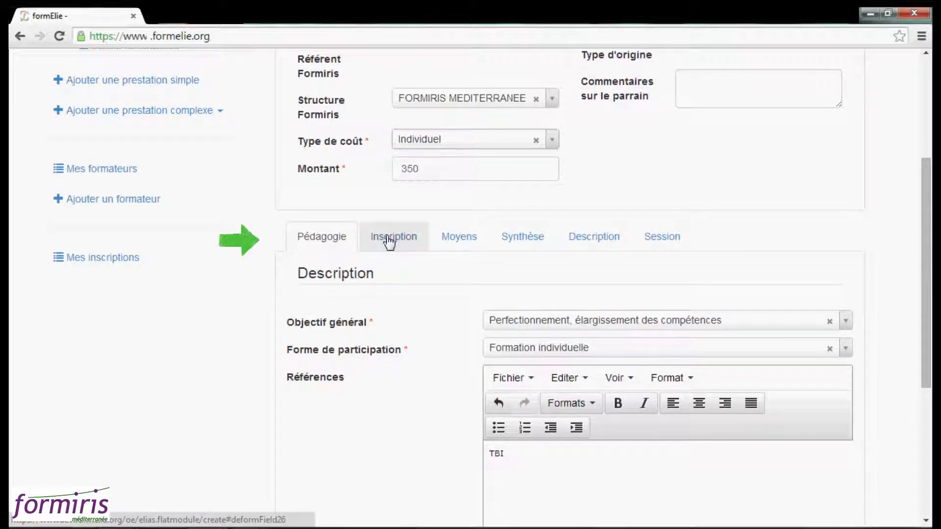
left_click(388, 241)
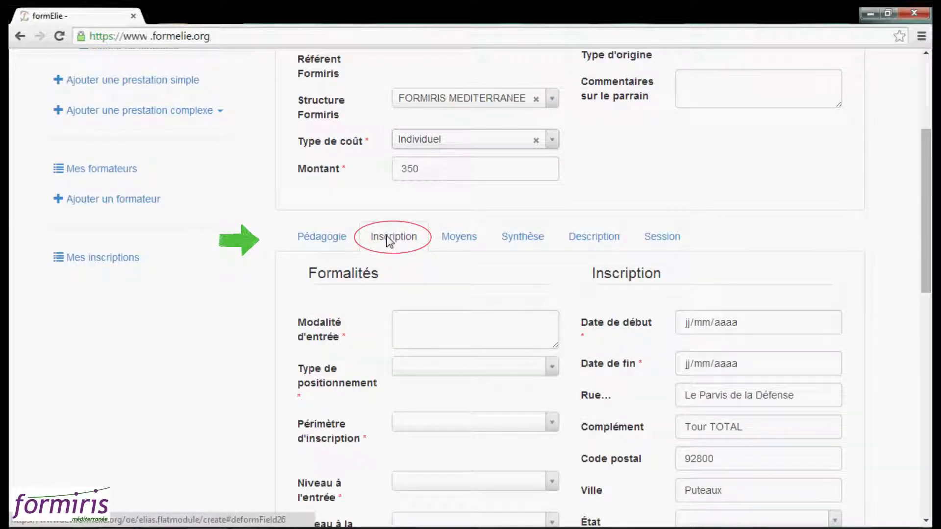
left_click(509, 327)
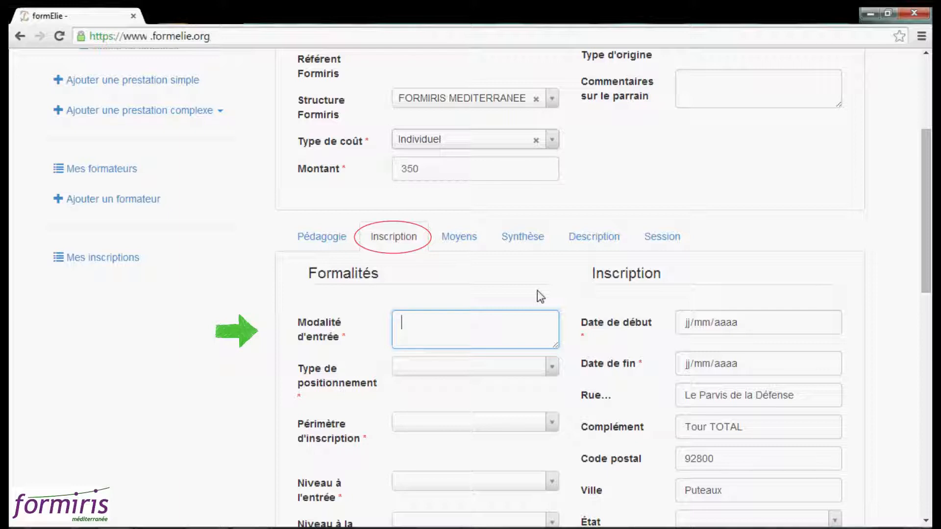
type("Au")
key("BackSpace")
key("BackSpace")
type("AUCUNE")
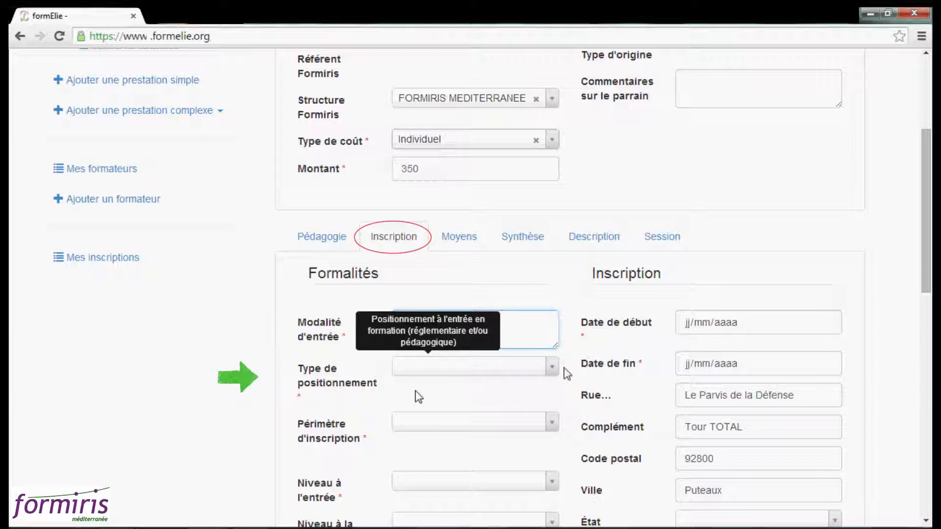
left_click(553, 369)
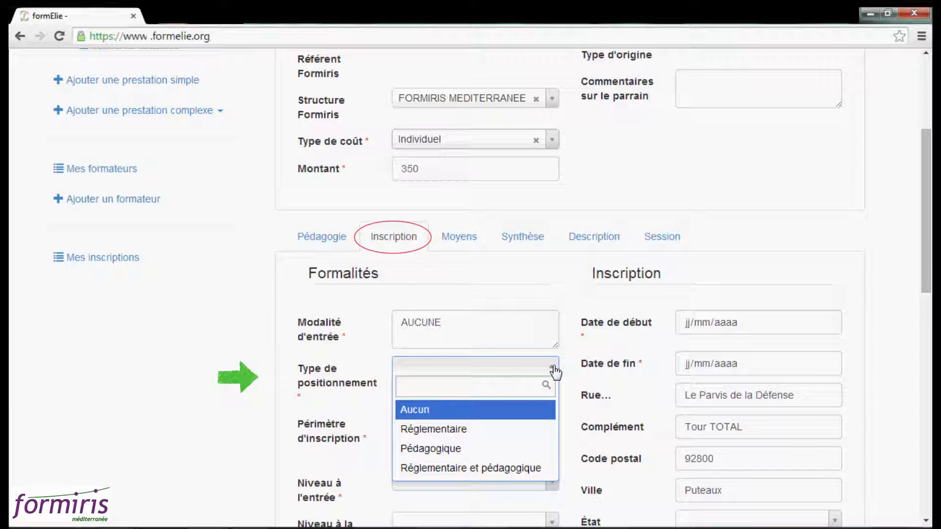
left_click(478, 473)
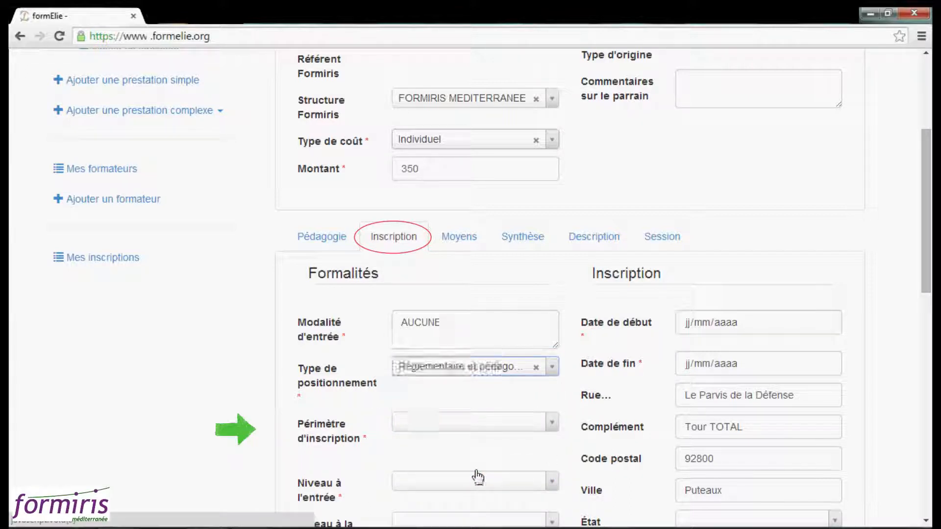
- Set the Périmètre d'inscription to Académie and add RECTORAT D'AIX-MARSEILLE to the Académies list
left_click(551, 423)
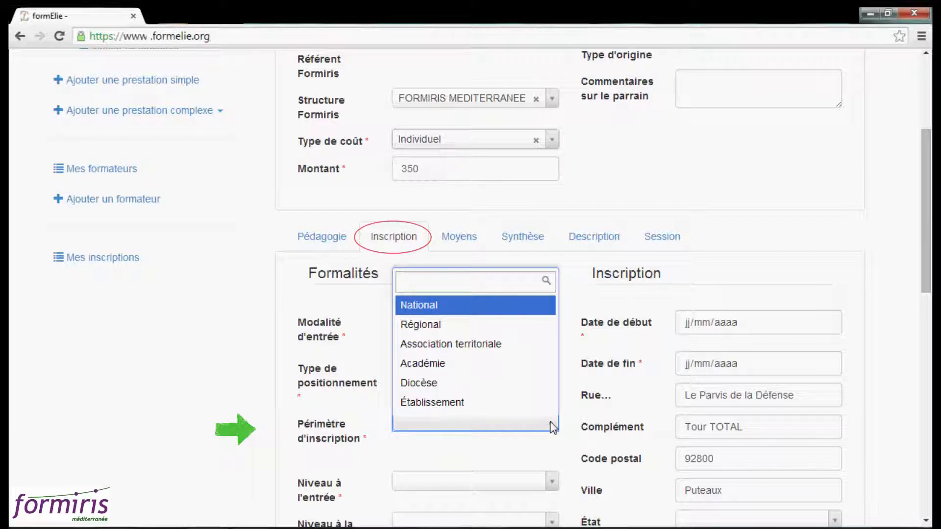
left_click(477, 365)
scroll(398, 293, "down", 5)
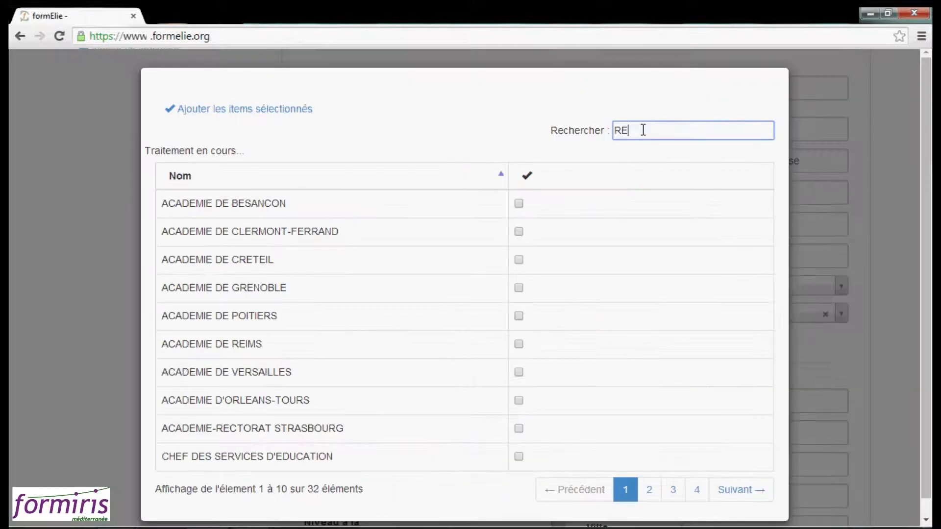
type("CT")
left_click(518, 287)
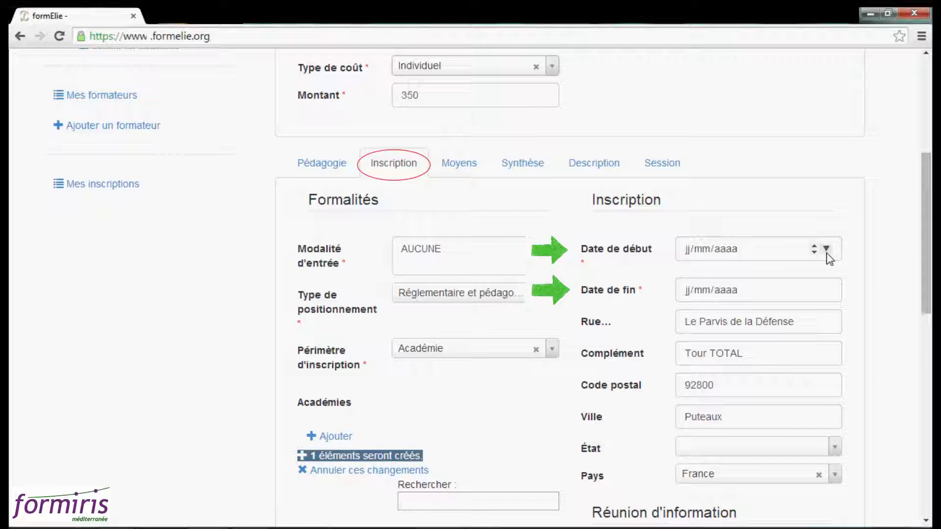
- Set the registration Date de début to 01/09/2014 and open the date choice for Date de fin
left_click(826, 250)
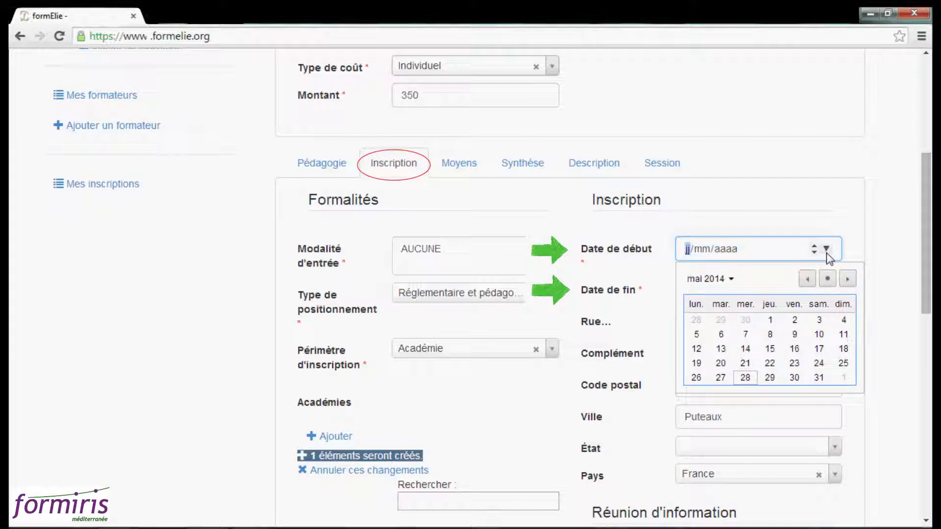
left_click(846, 279)
left_click(847, 279)
left_click(846, 279)
left_click(846, 279)
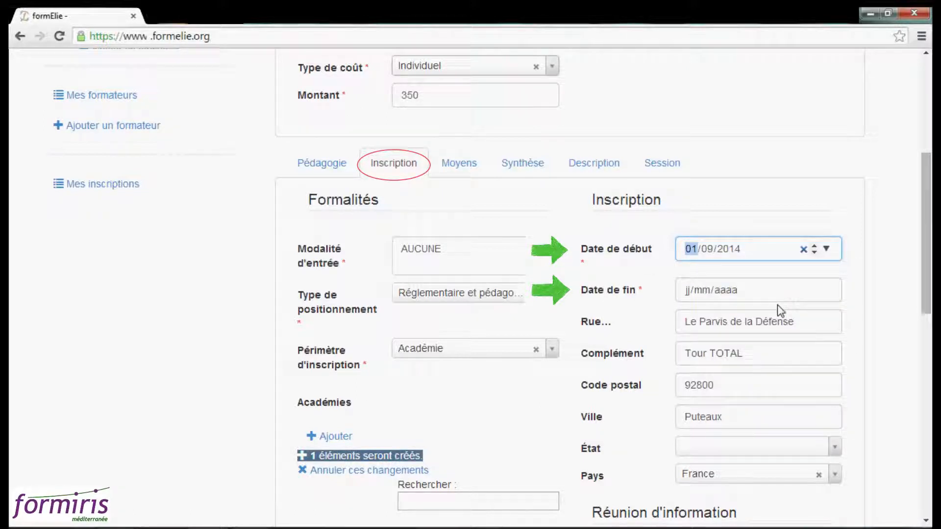
left_click(826, 290)
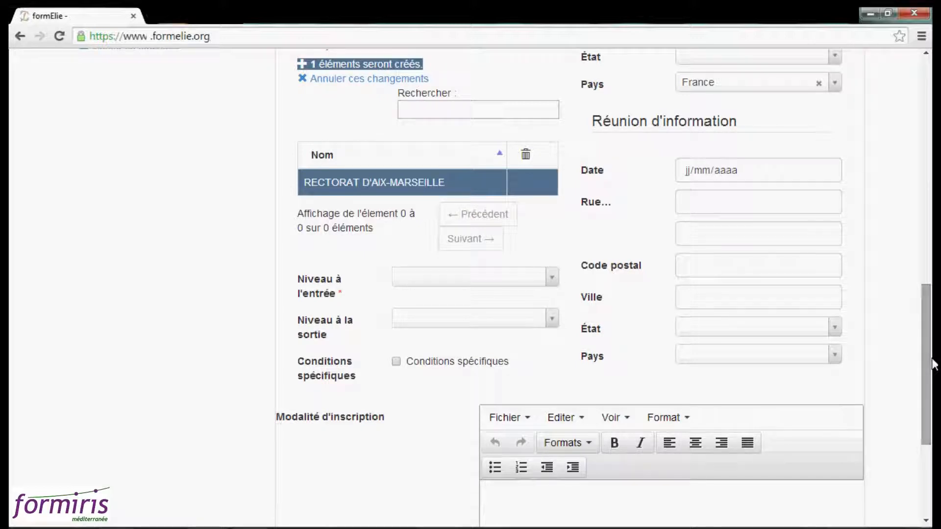
- Set Niveau à l'entrée to Aucun and Niveau à la sortie to Sans niveau spécifique
left_click(551, 277)
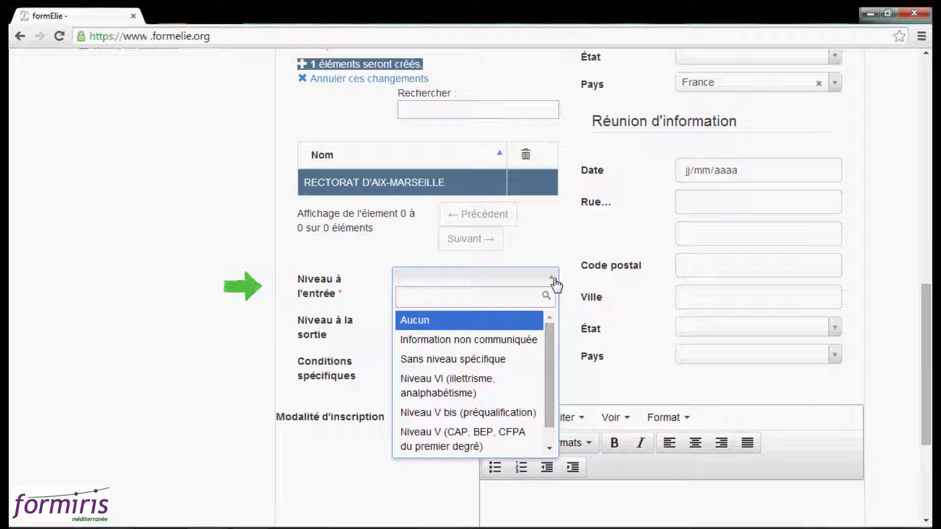
left_click(491, 325)
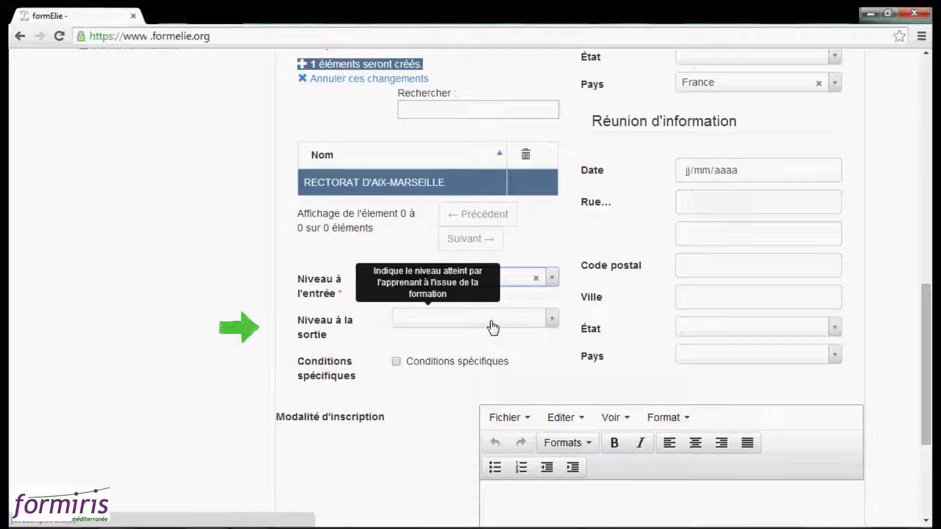
left_click(551, 321)
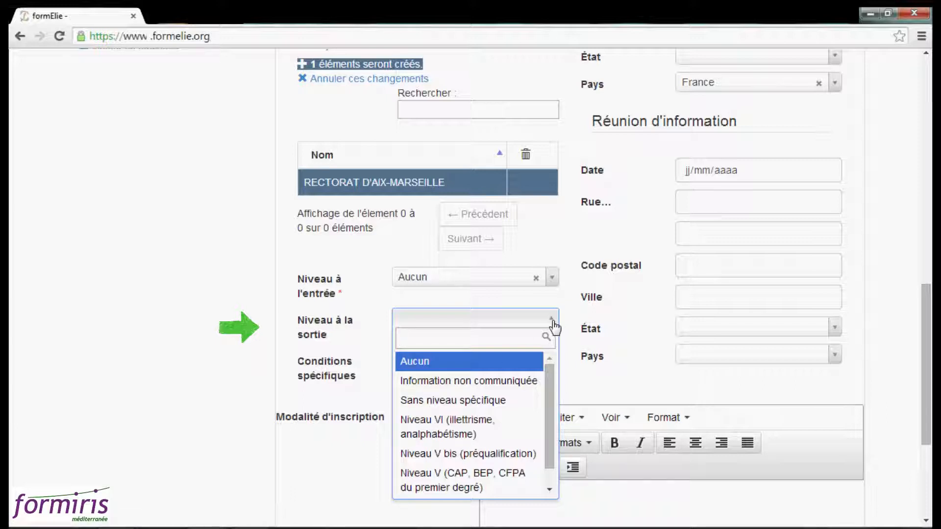
left_click(470, 400)
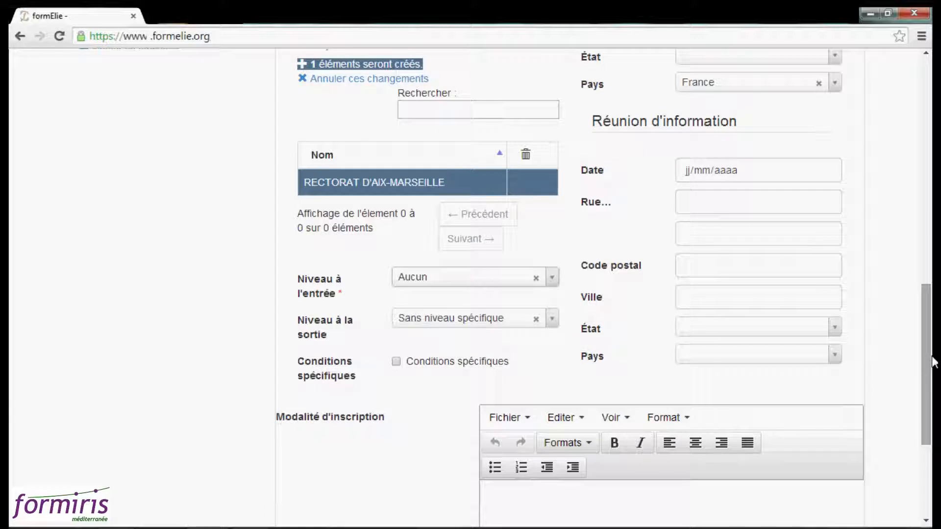
- Enter AUCUN as the Modalité d'inscription text
scroll(934, 363, "down", 5)
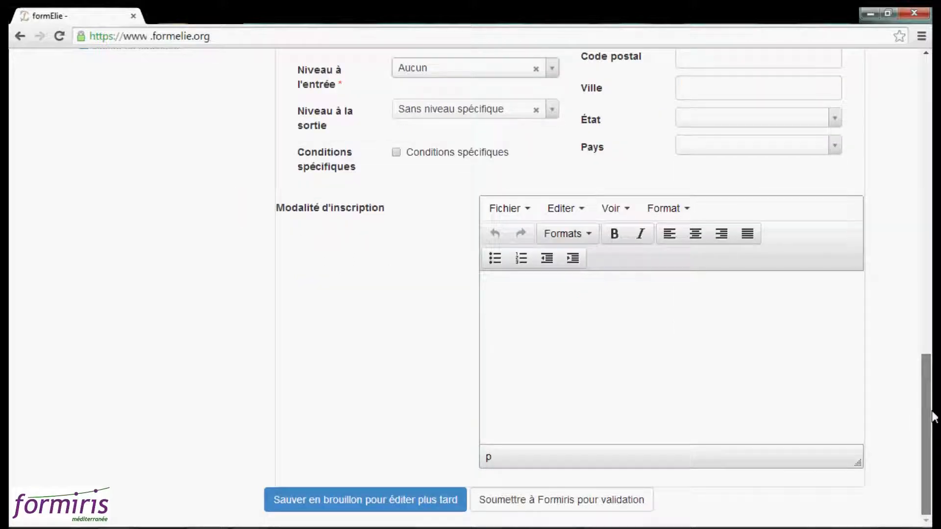
left_click(683, 352)
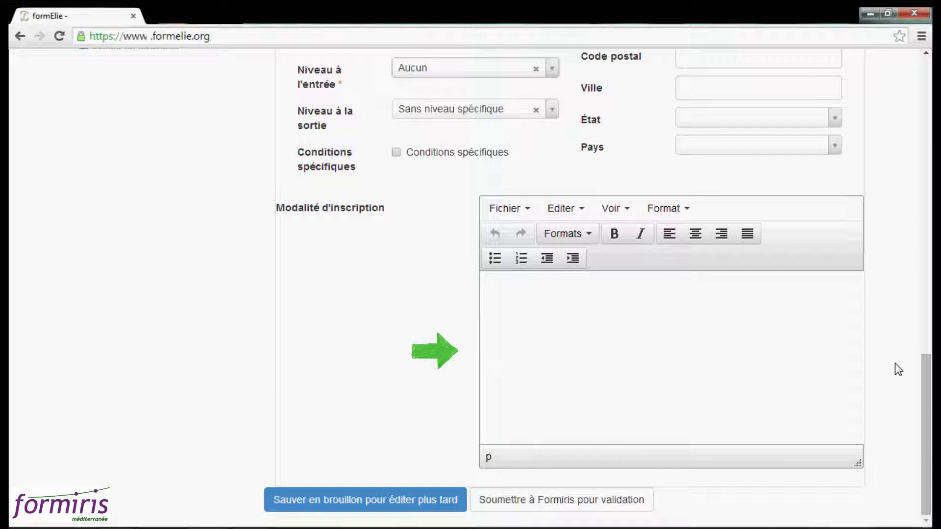
type("AUCUN")
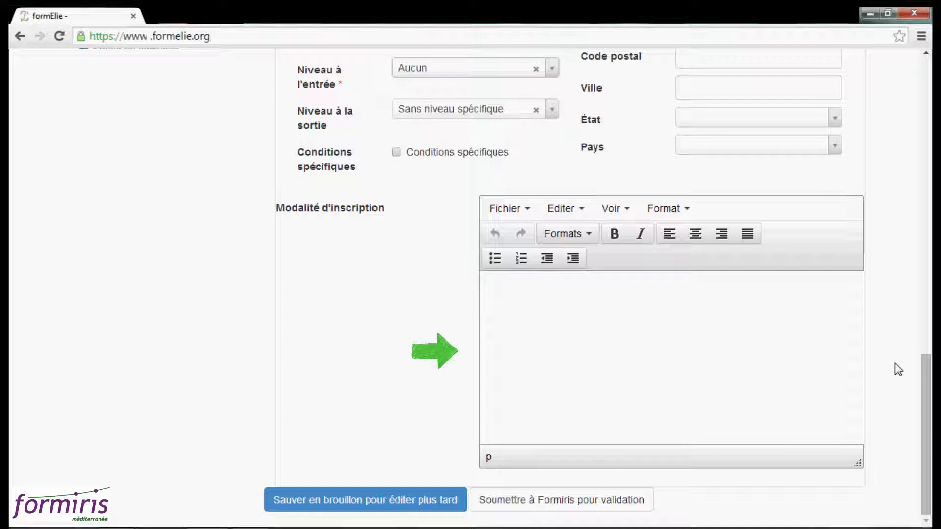
type("AUCUNE")
key("BackSpace")
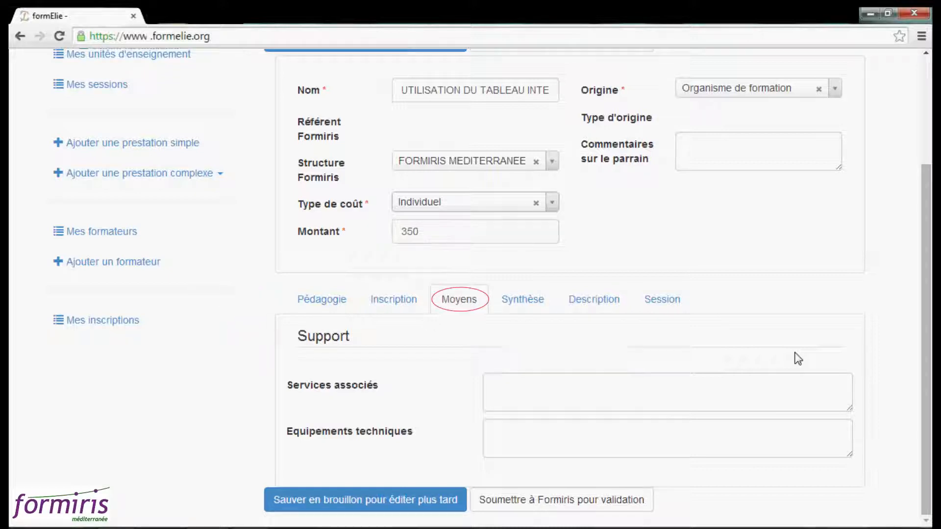
- Enter TABLEAU INTERACTIF as the Equipements techniques of the offer, leaving Services associés empty
left_click(486, 377)
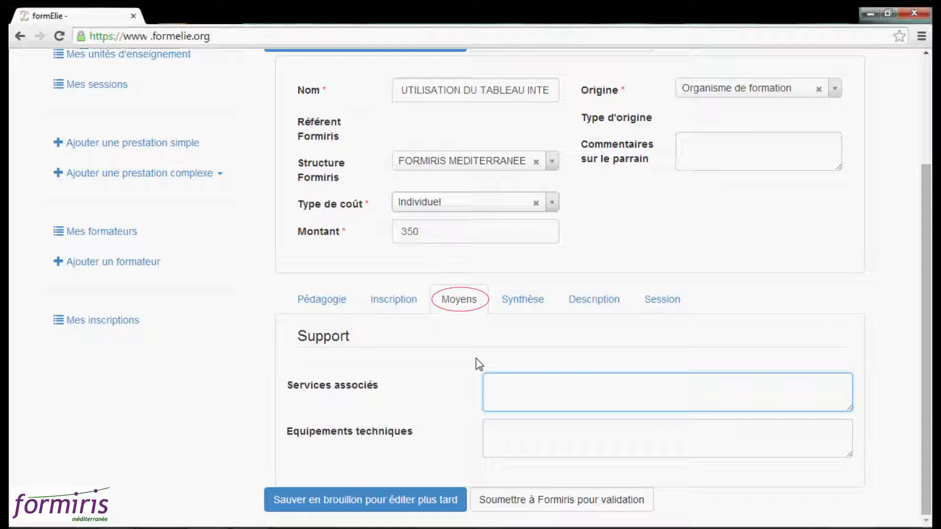
key("Tab")
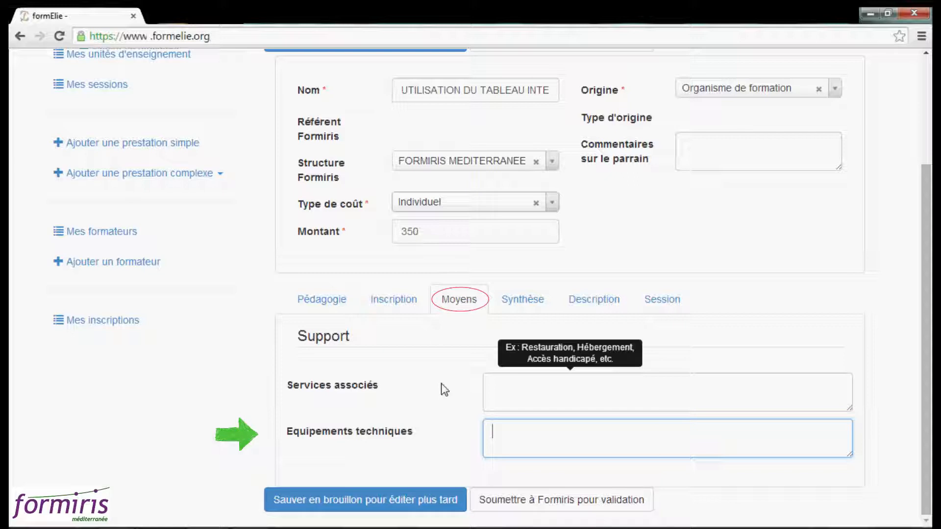
type("TABLE")
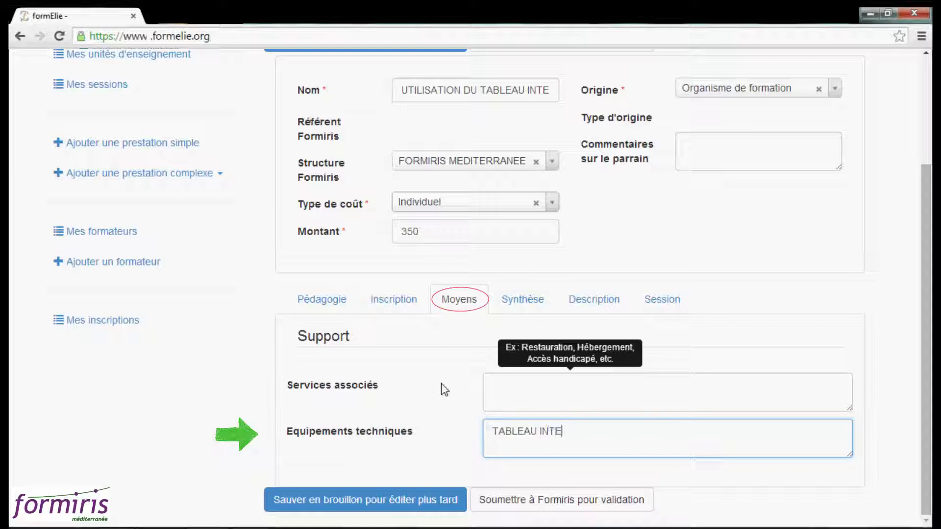
type("RA")
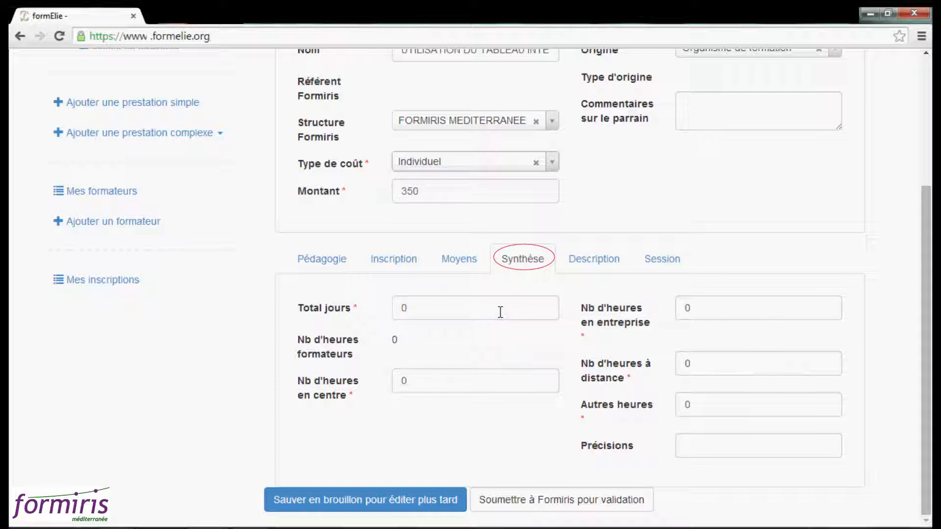
- In the Synthèse details, set Total jours to 4 and Nb d'heures en centre to 28
left_click(500, 312)
left_click(498, 333)
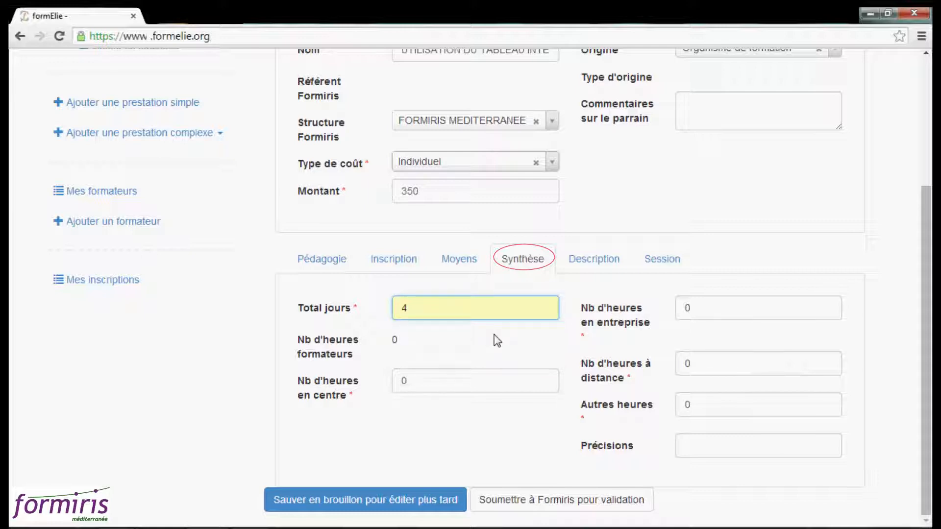
left_click(491, 382)
type("28")
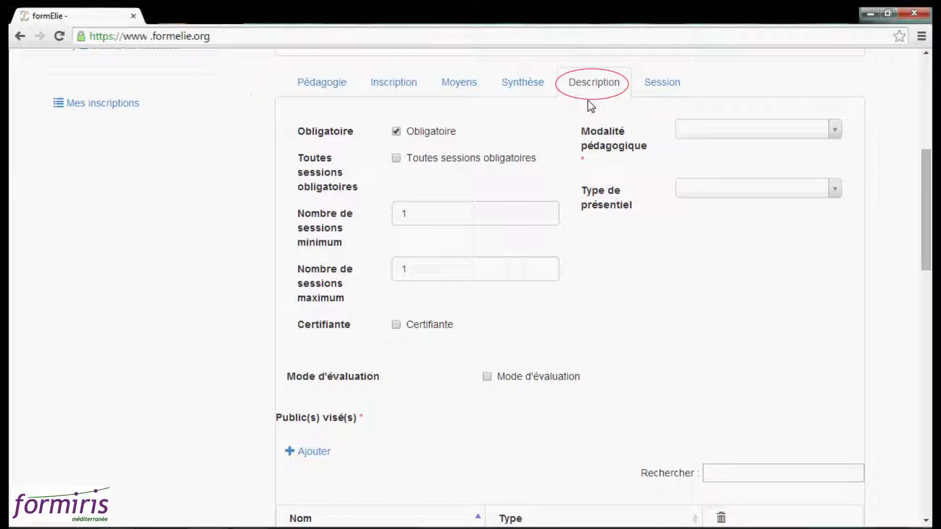
- In the Description details, set both Nombre de sessions minimum and Nombre de sessions maximum to 2
left_click(503, 213)
key("BackSpace")
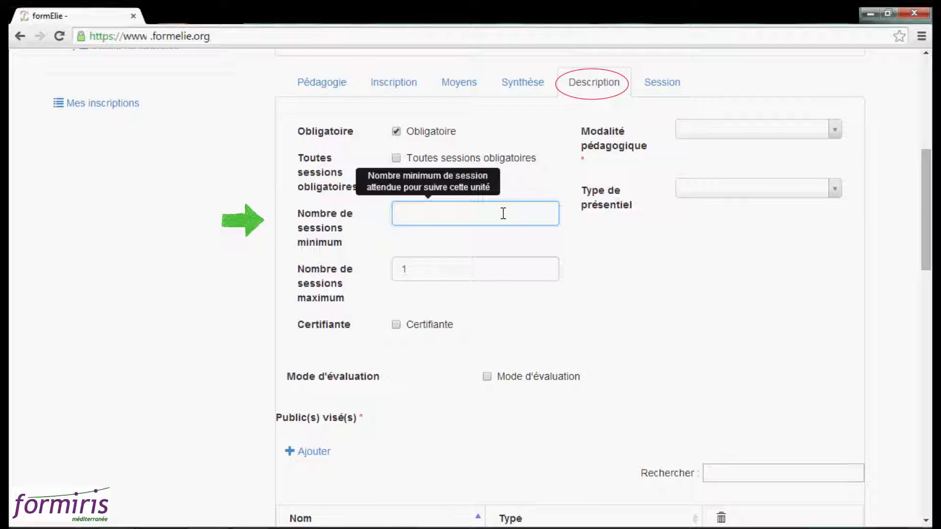
type("2")
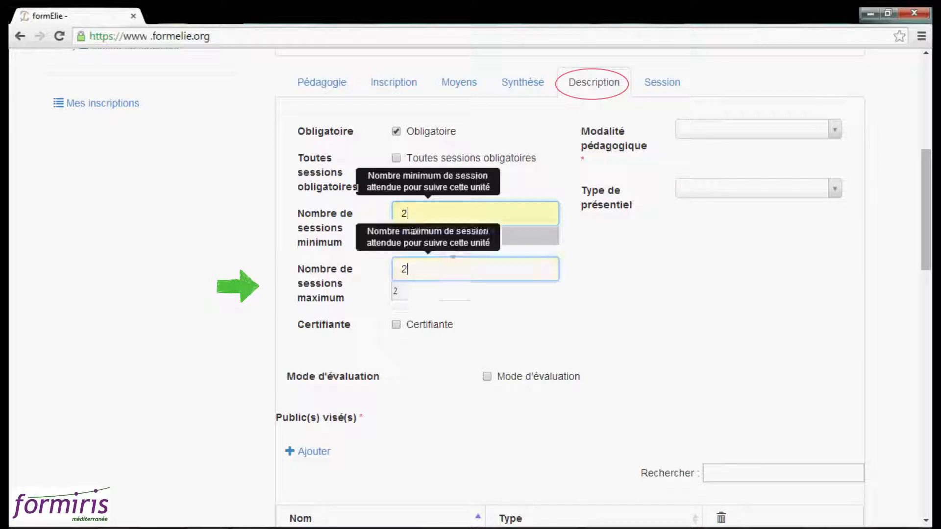
left_click(436, 292)
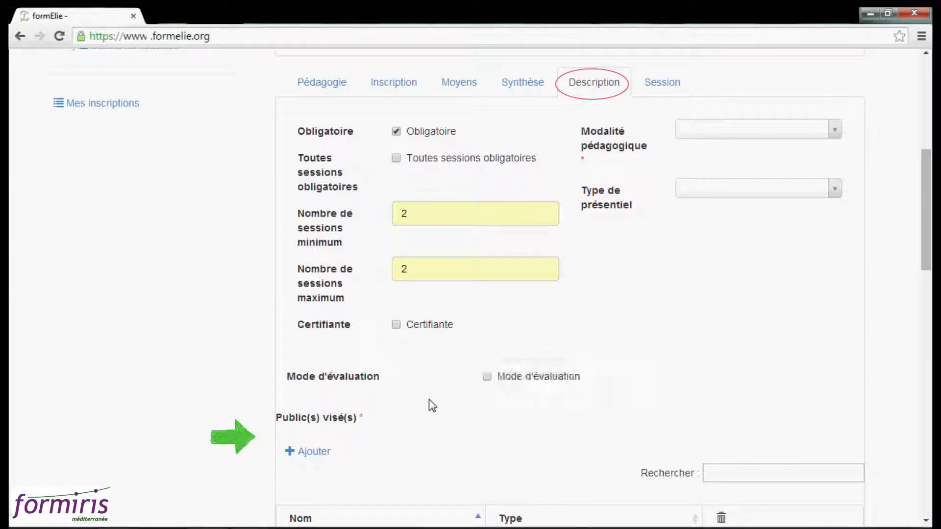
- Add Enseignant de collège to the Public(s) visé(s) list
left_click(316, 455)
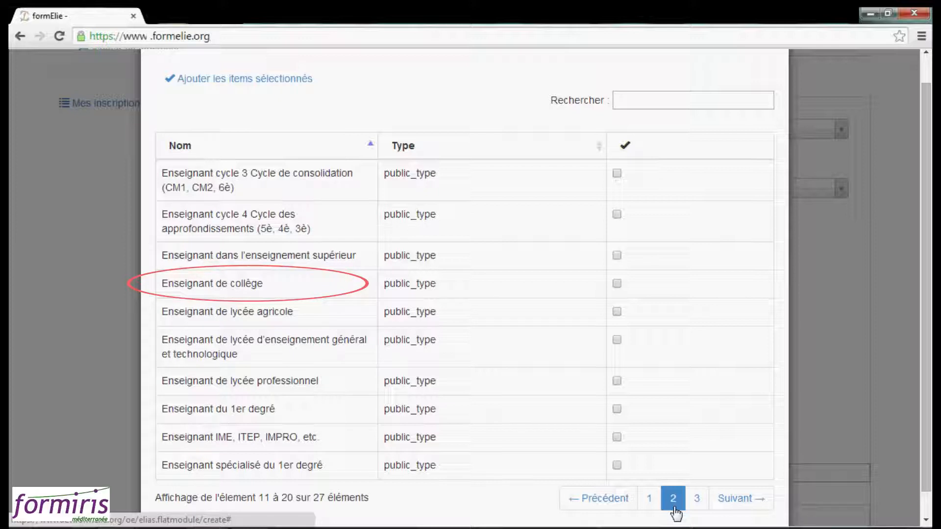
left_click(616, 283)
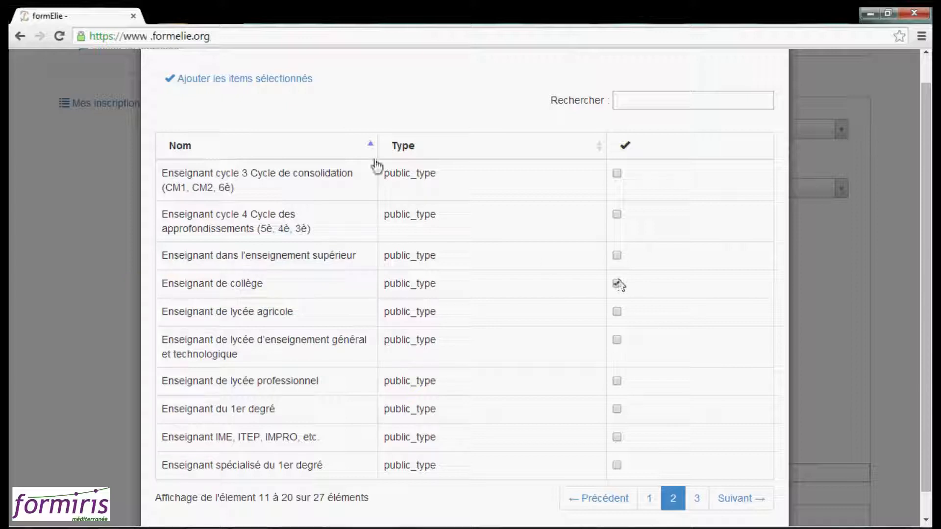
left_click(306, 84)
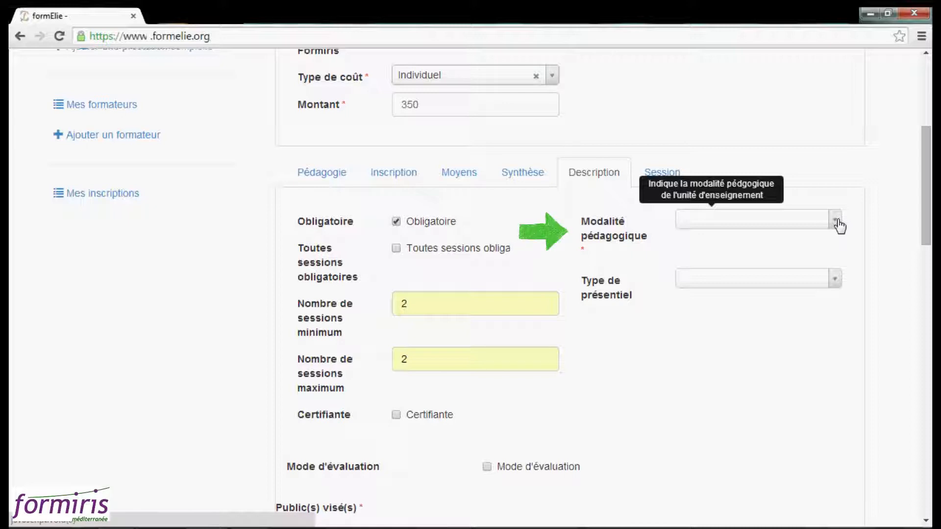
- Open the Modalité pédagogique choices and look through the Objectif pédagogique and Moyens pédagogiques fields
left_click(835, 223)
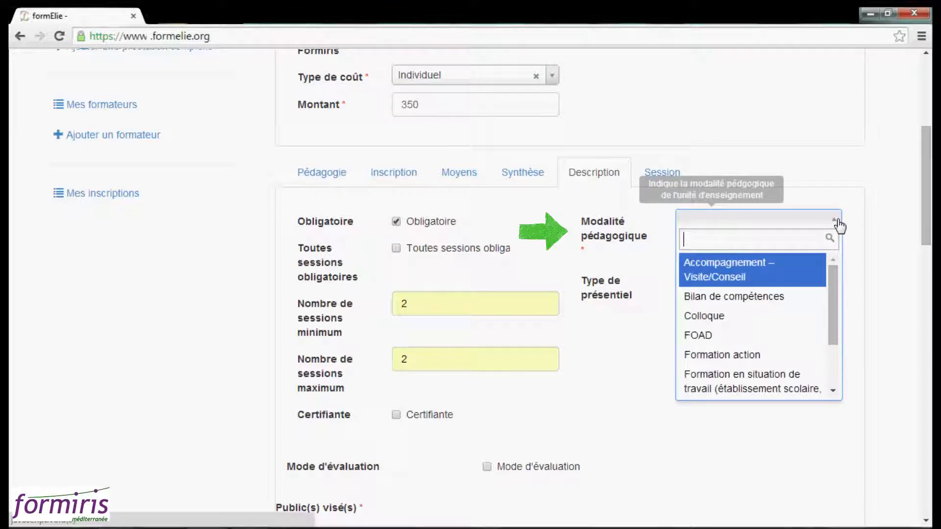
scroll(811, 351, "down", 3)
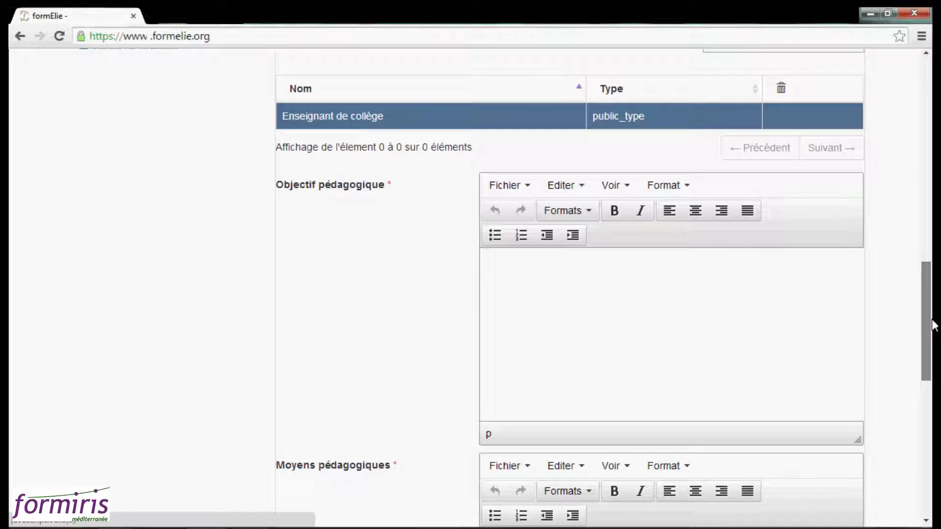
left_click_drag(933, 326, 933, 443)
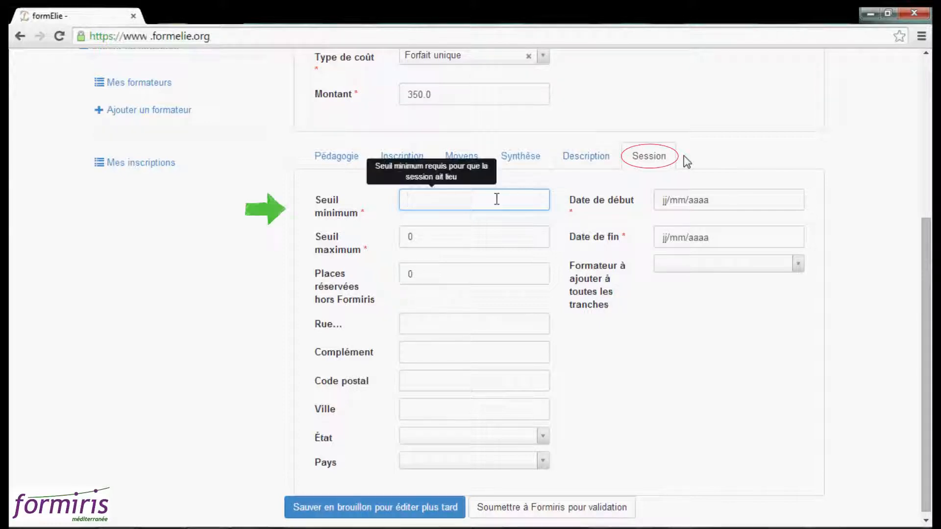
- Set the session's Seuil minimum to 8 and Seuil maximum to 15, and fill in its street, postcode and city
type("8")
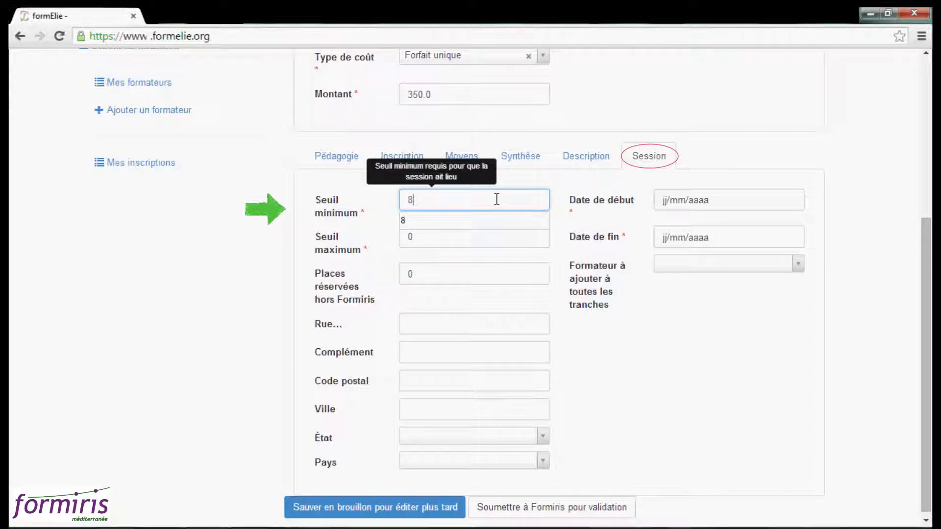
left_click(481, 222)
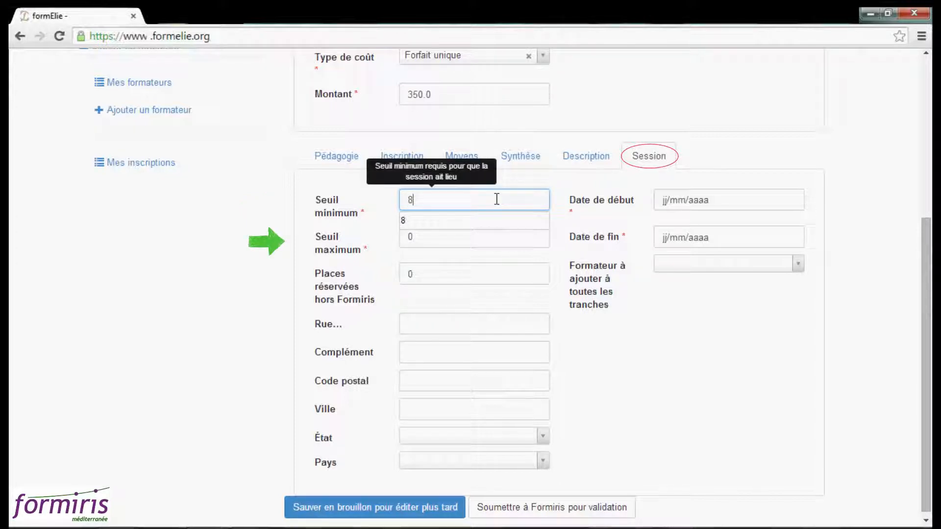
left_click(481, 237)
key("BackSpace")
type("15")
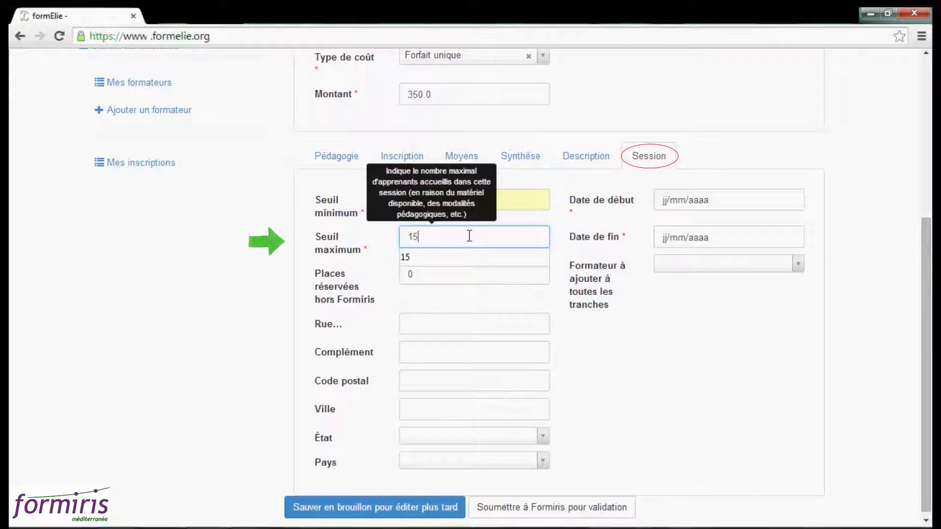
left_click(462, 254)
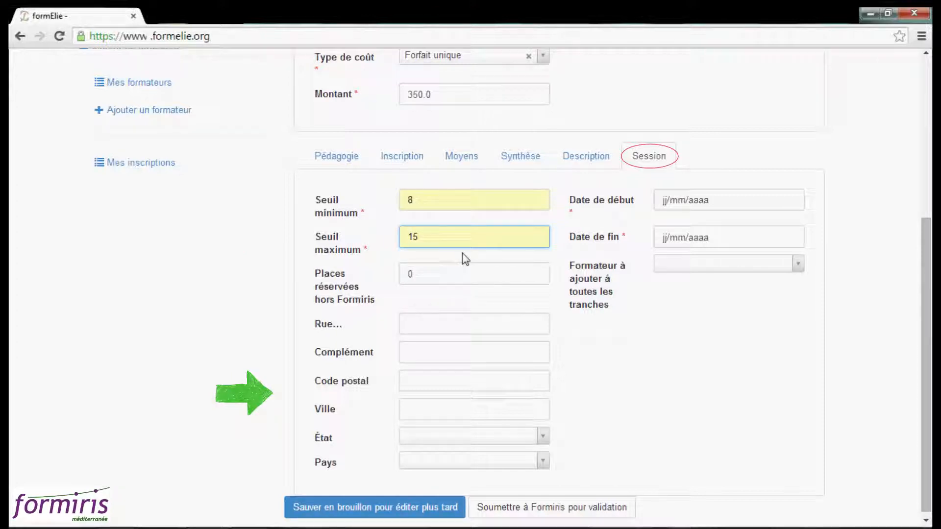
left_click(426, 332)
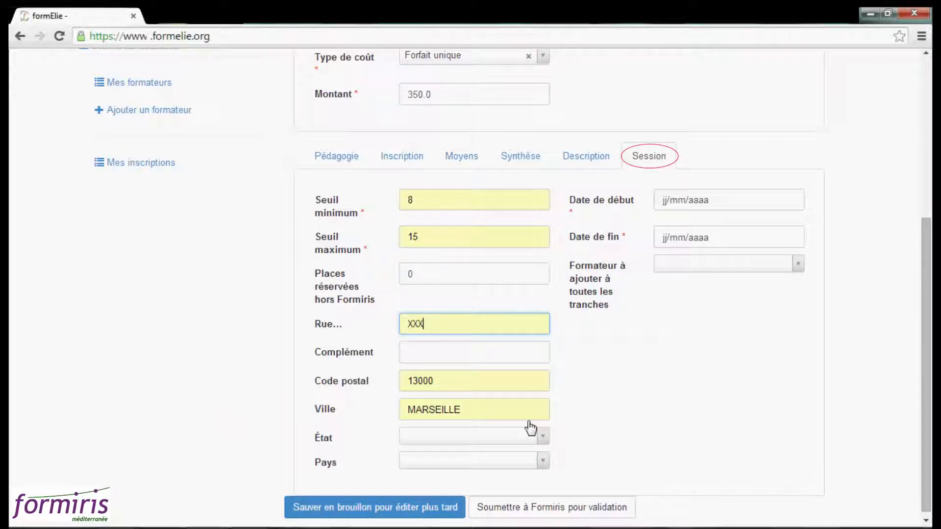
- Set the session's Date de début to 10/10/2014 and Date de fin to 11/10/2014, and save the offer as a draft
left_click(789, 200)
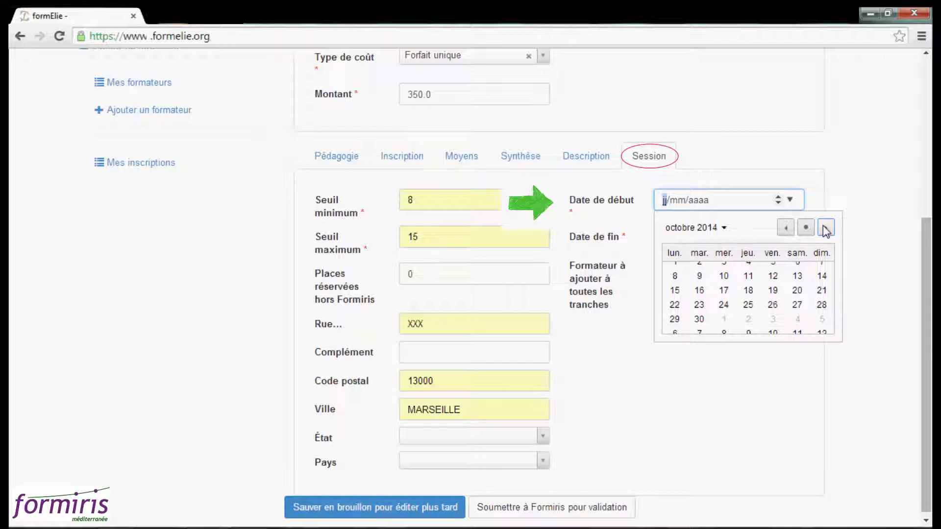
left_click(773, 283)
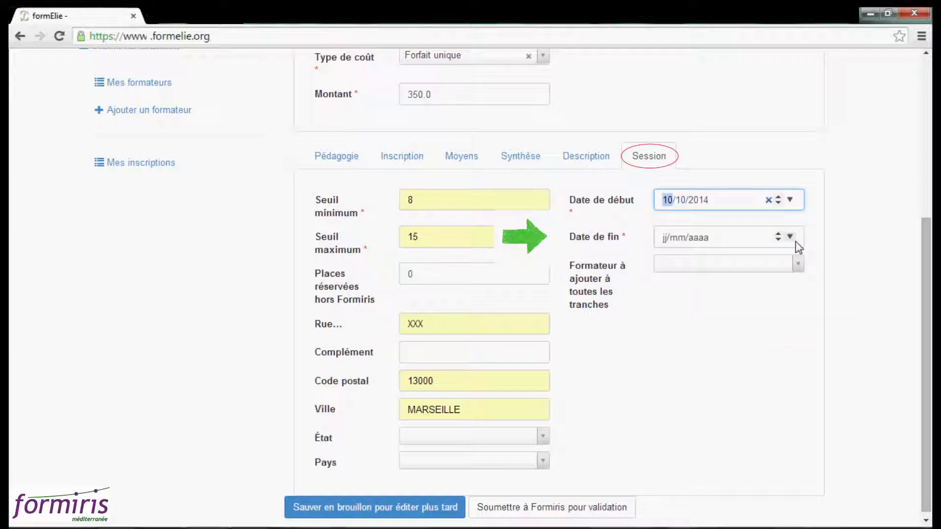
left_click(795, 241)
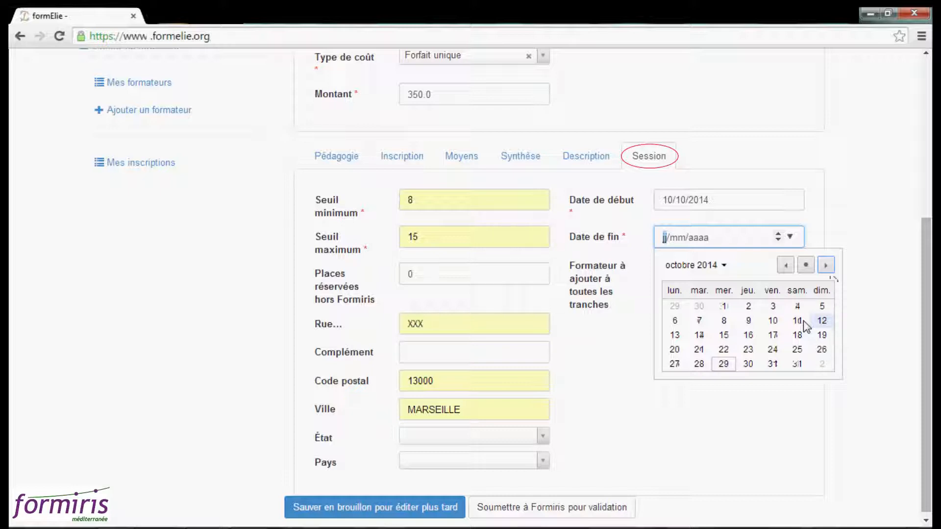
left_click(797, 321)
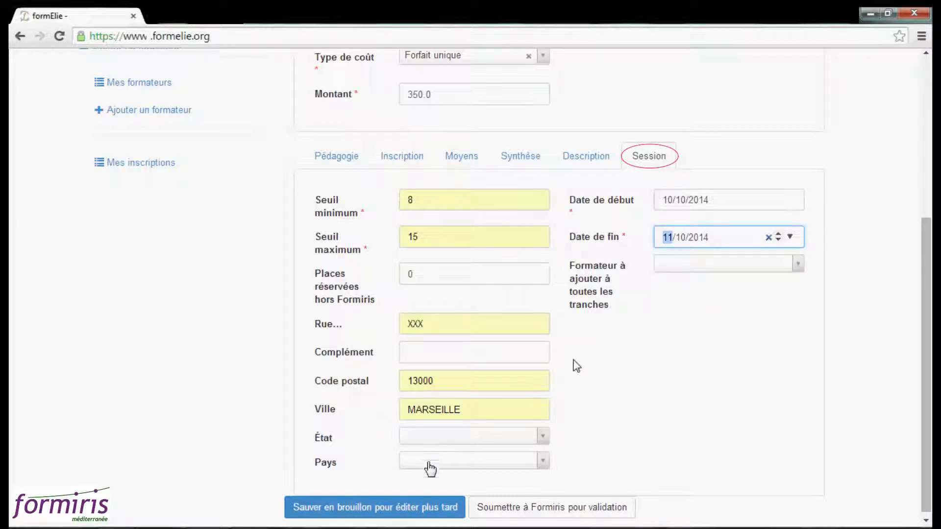
left_click(368, 509)
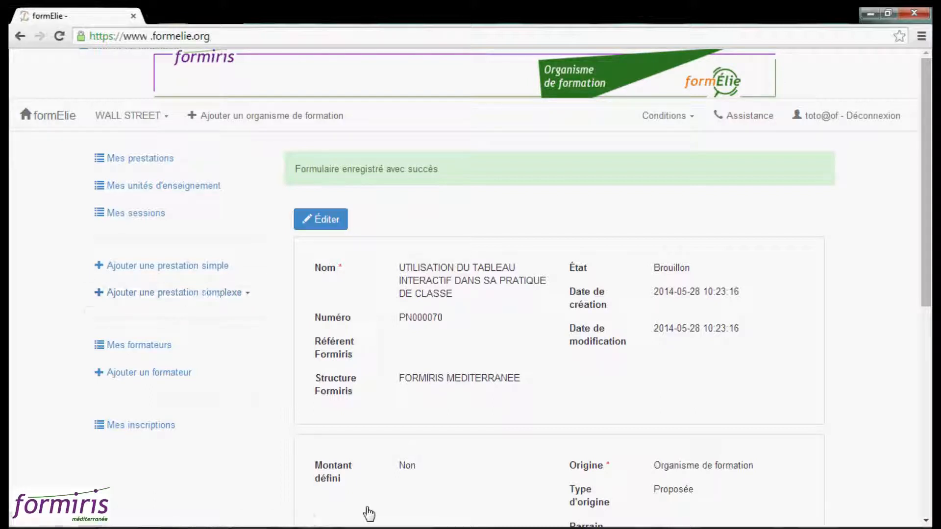
- Start adding a new session and assign it to the teaching unit UTILISATION DU TABLEAU INTERACTIF DANS SA PRATIQUE DE CLASSE
left_click(172, 293)
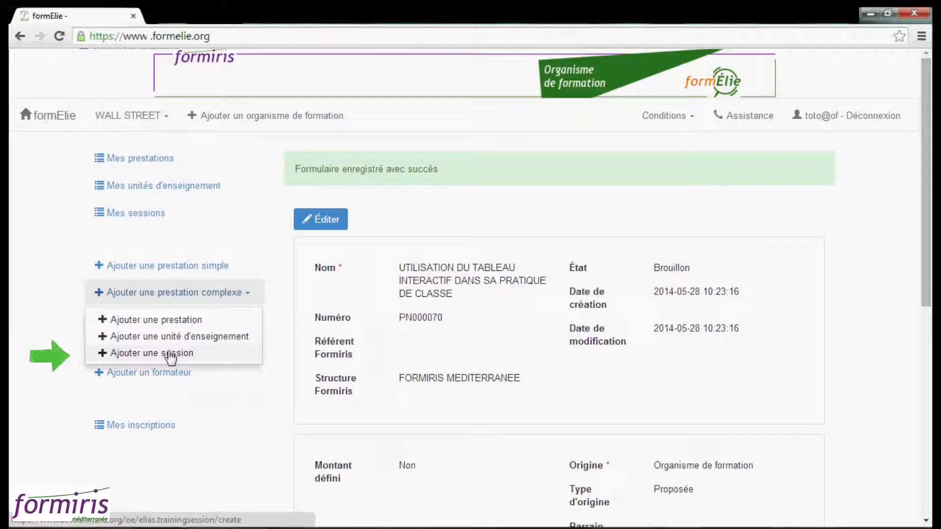
left_click(170, 357)
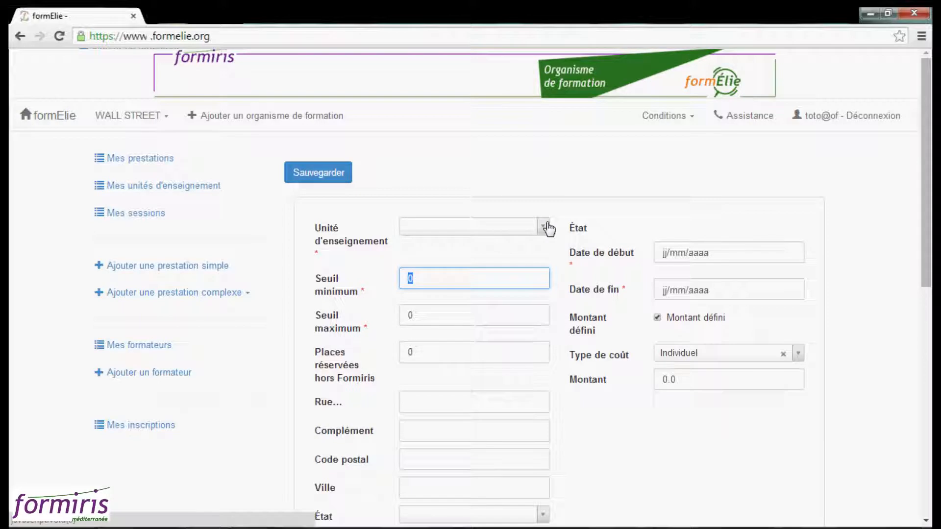
left_click(544, 227)
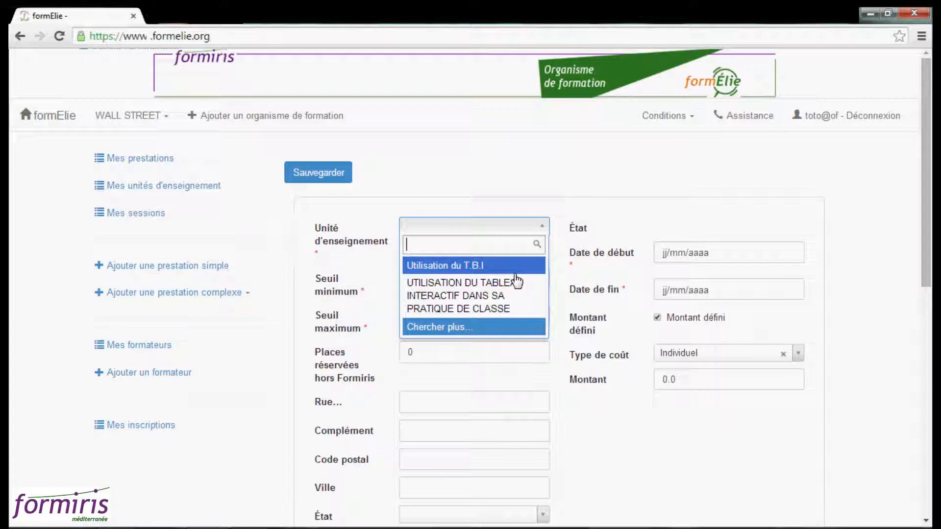
left_click(516, 283)
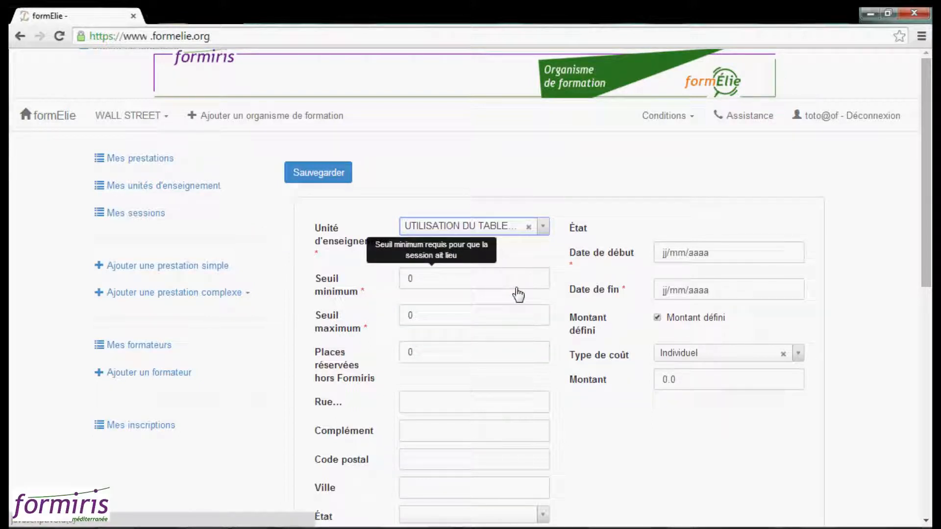
- Set the new session's Seuil minimum to 8 and Seuil maximum to 15
left_click(518, 287)
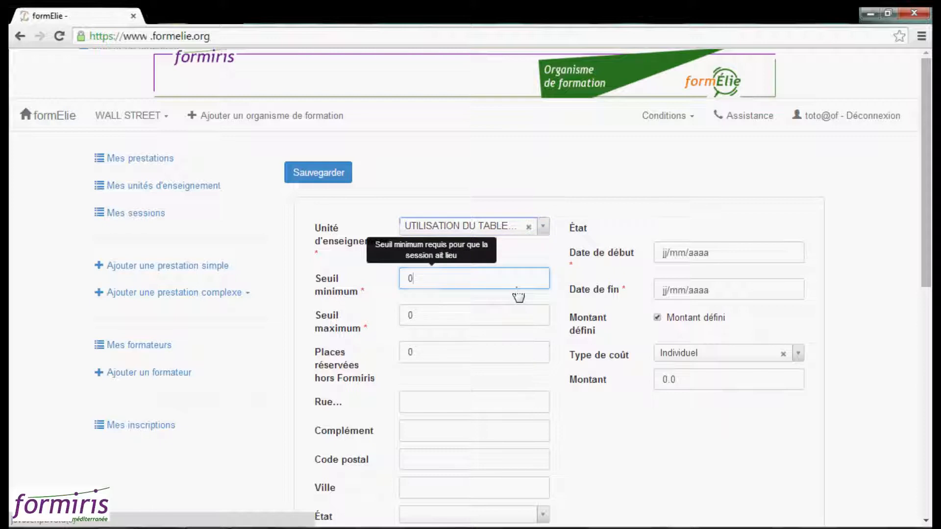
key("BackSpace")
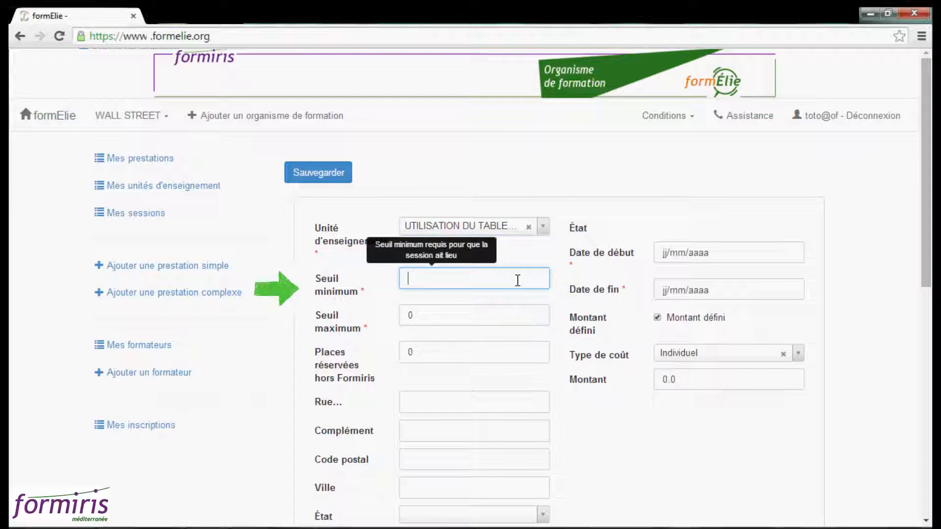
type("8")
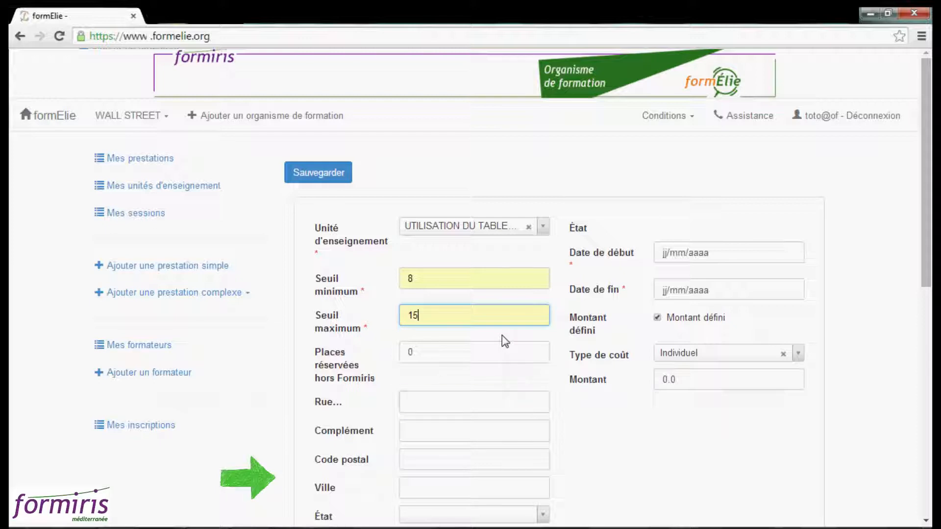
- Fill in the street and city of the new session's address
left_click(457, 402)
type("xx")
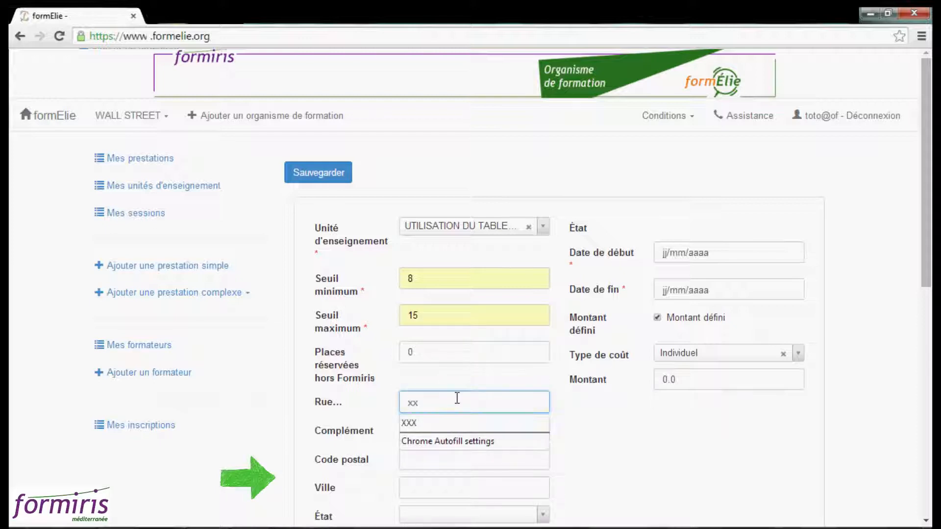
left_click(441, 422)
scroll(745, 382, "down", 2)
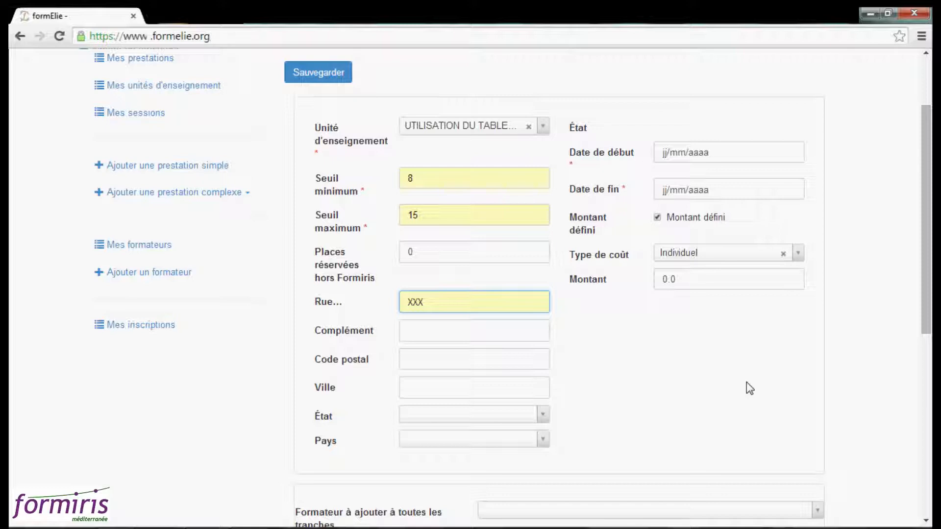
left_click(496, 386)
type("marseille")
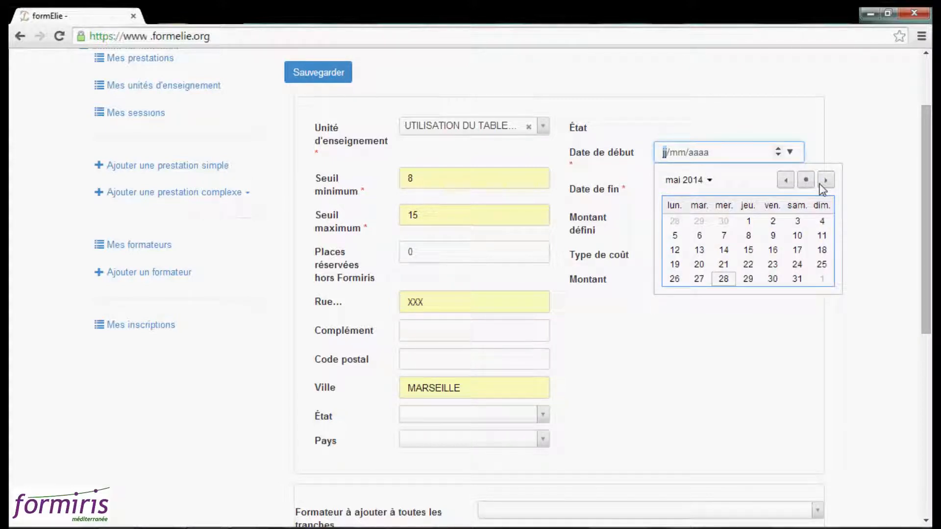
- Set the new session's Date de début to 16/01/2015 and Date de fin to 17/01/2015
left_click(820, 183)
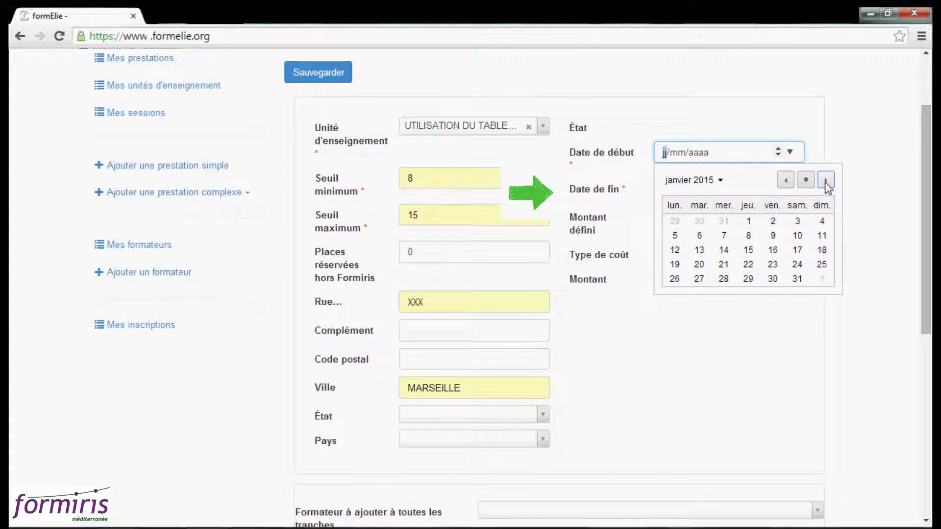
left_click(772, 250)
left_click(797, 287)
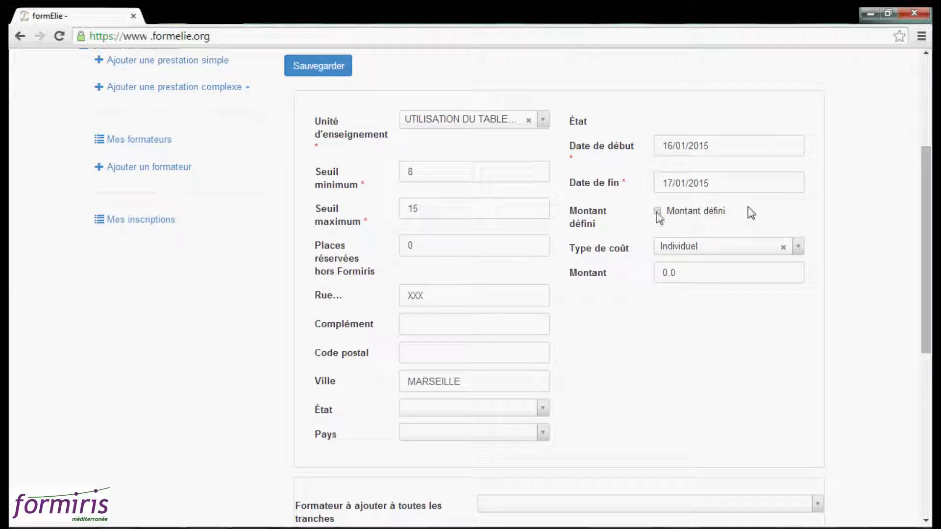
- Set the new session's Montant défini option to off and save the session as a draft
left_click(656, 211)
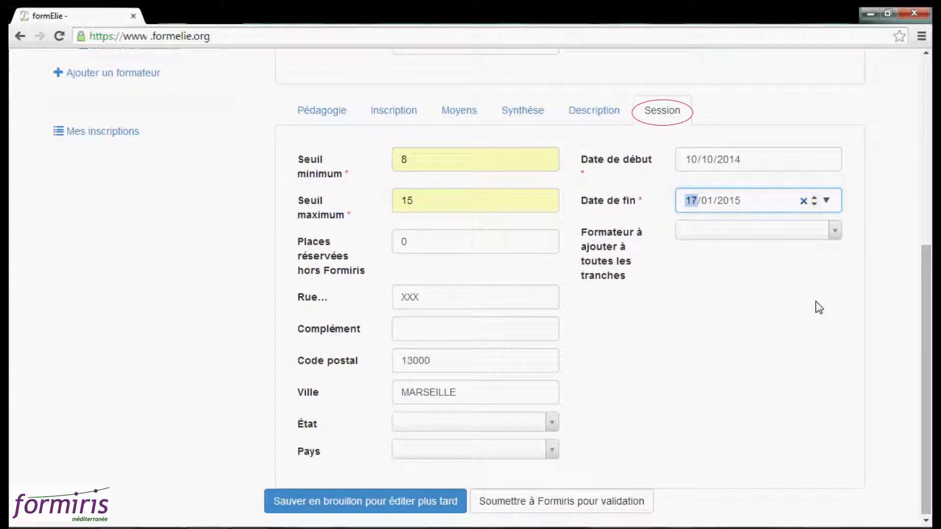
left_click(404, 513)
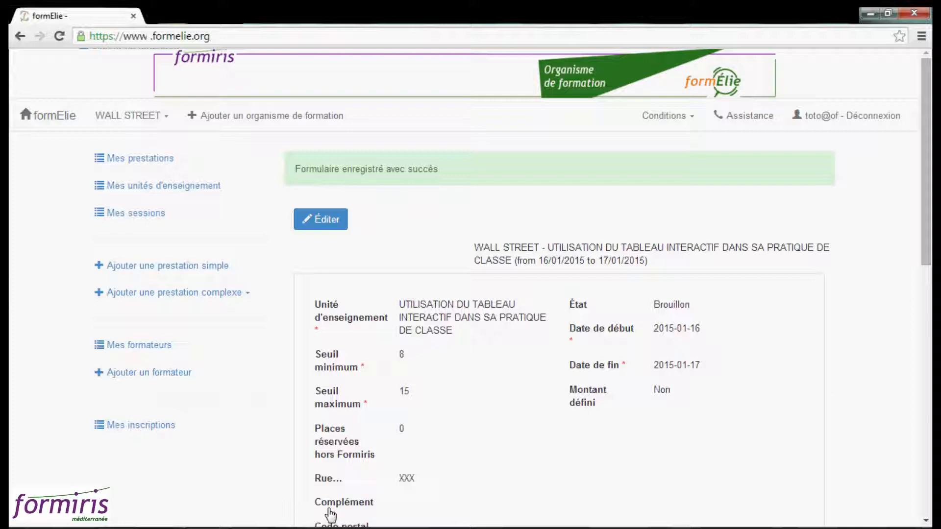
- View the organisation's list of training offers and its list of teaching units
left_click(189, 160)
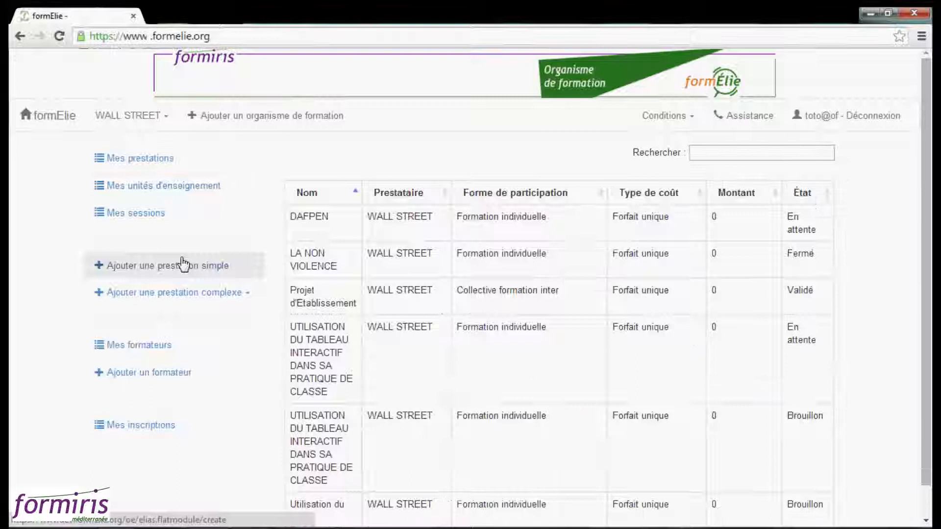
left_click(176, 196)
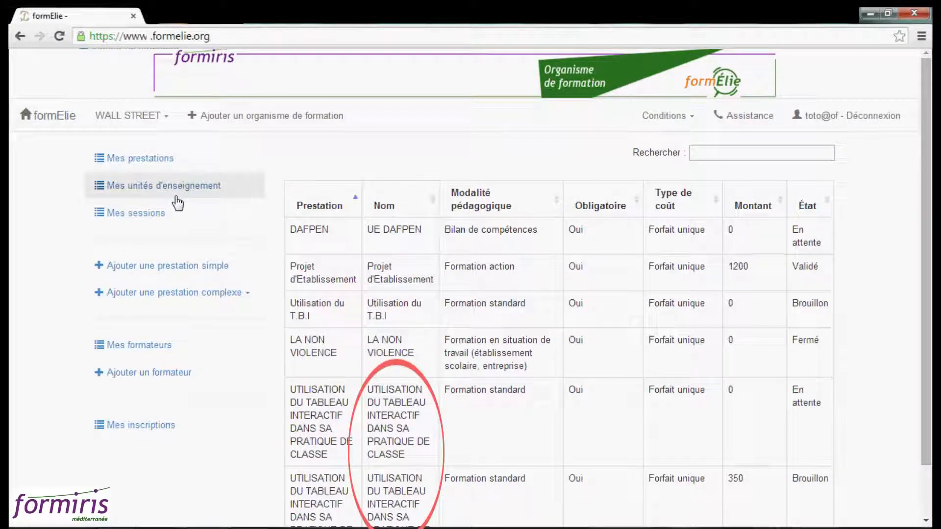